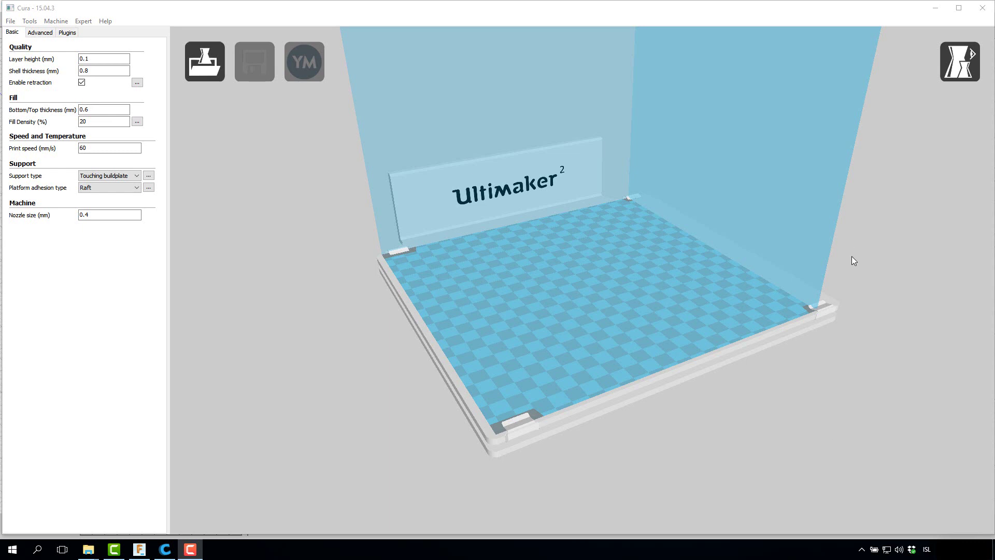
Switch to Fusion 360 and try to save Body2 as an STL file with High refinement.
{"action": "left_click", "coordinate": [140, 551]}
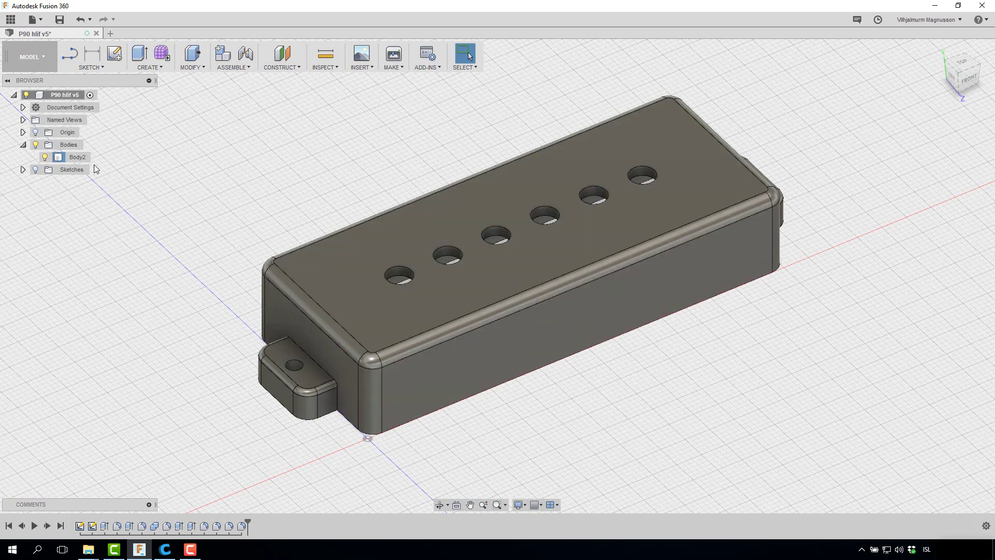
{"action": "left_click", "coordinate": [57, 158]}
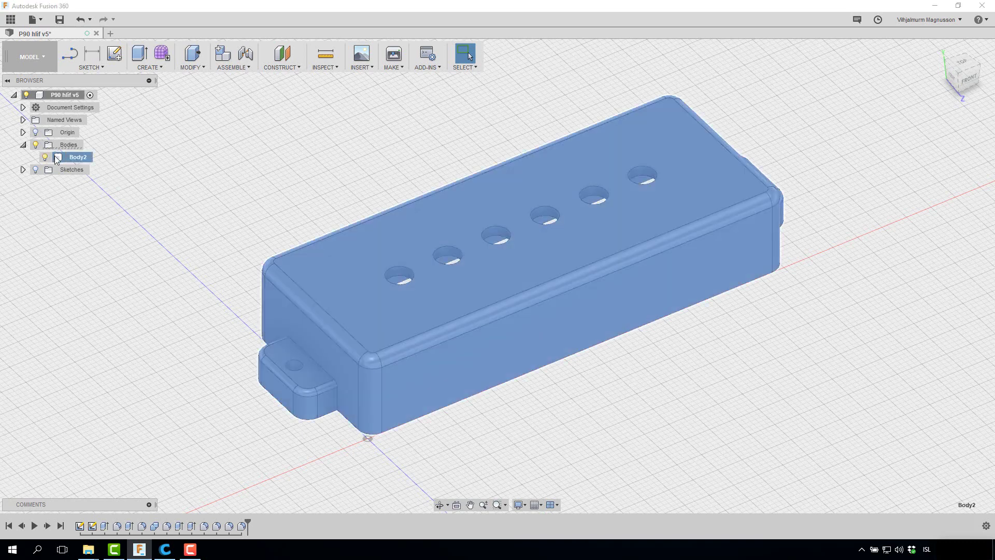
{"action": "right_click", "coordinate": [57, 158]}
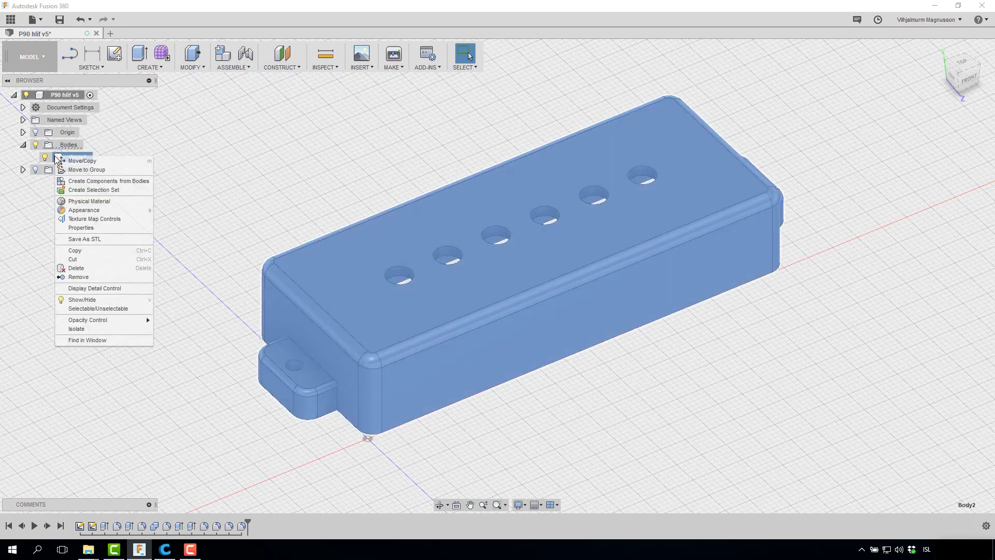
{"action": "left_click", "coordinate": [94, 239]}
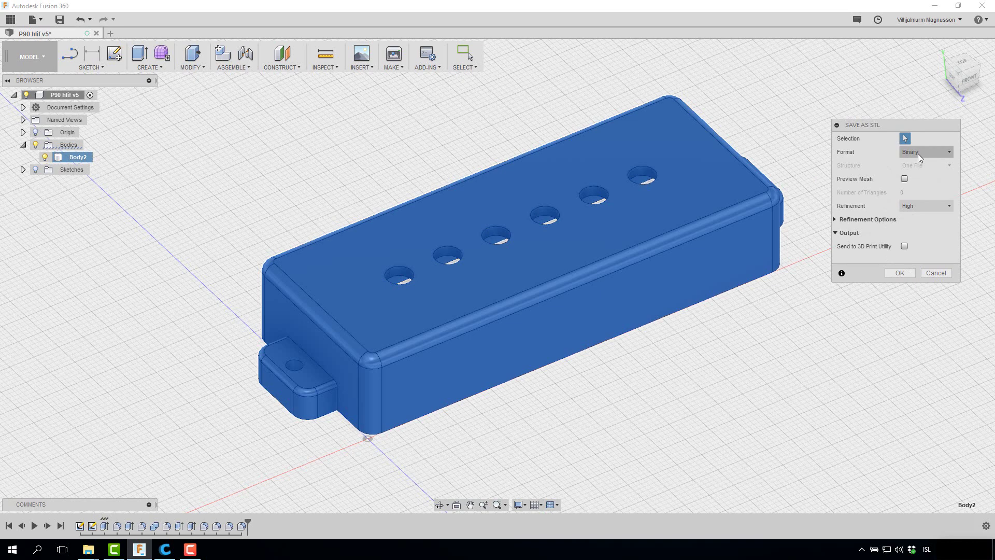
{"action": "left_click", "coordinate": [918, 209]}
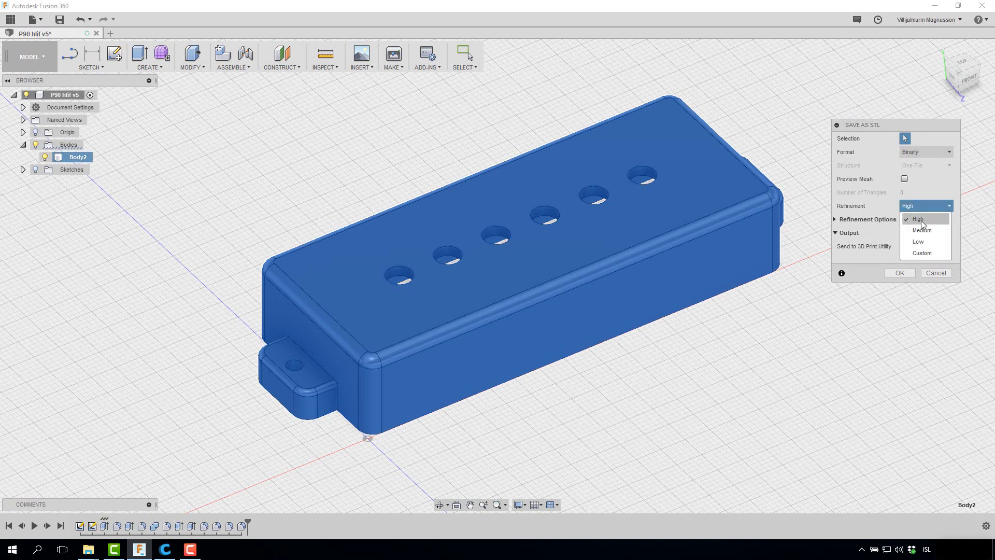
{"action": "left_click", "coordinate": [922, 222]}
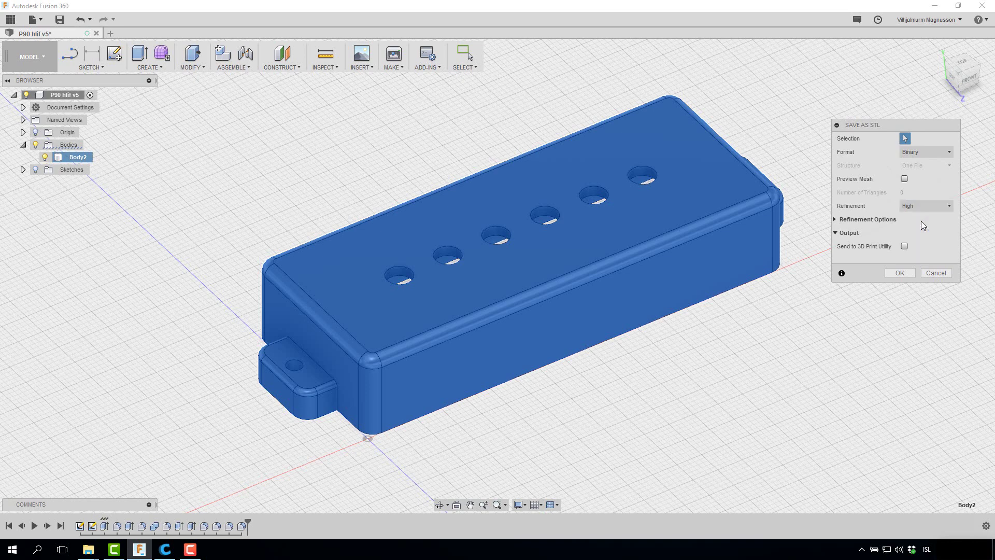
{"action": "left_click", "coordinate": [900, 273]}
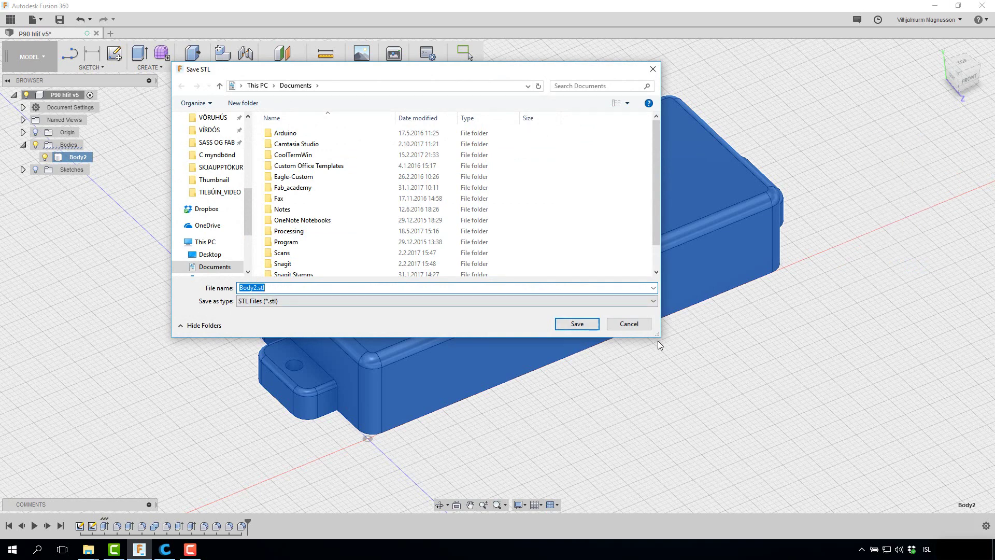
{"action": "left_click", "coordinate": [639, 327]}
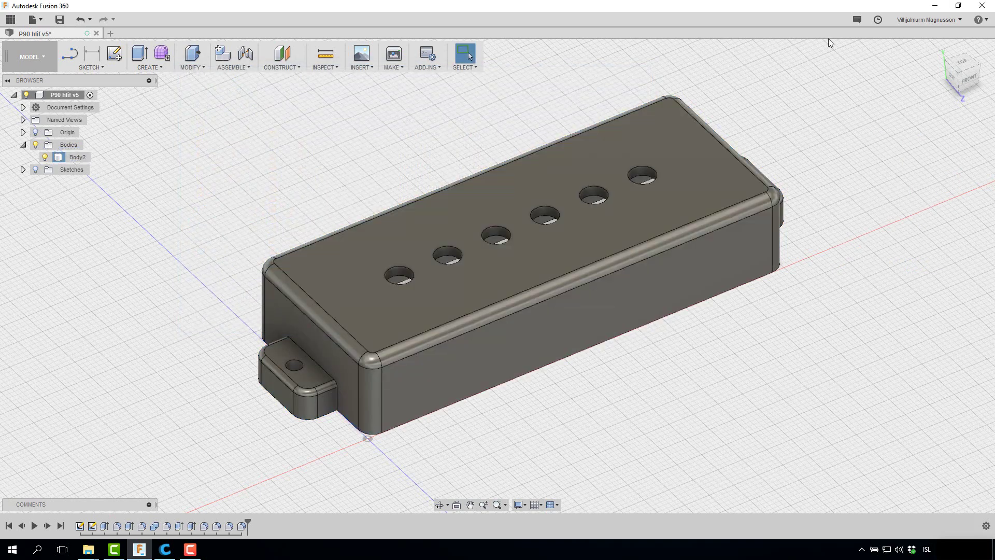
{"action": "left_click", "coordinate": [935, 5]}
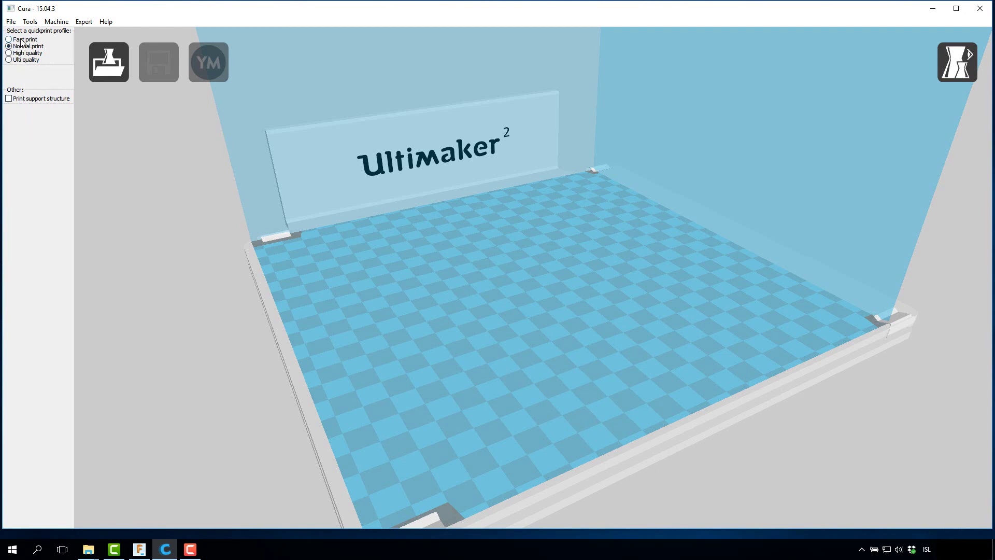
Switch Cura to full settings, copying the quickprint settings into them.
{"action": "left_click", "coordinate": [88, 24]}
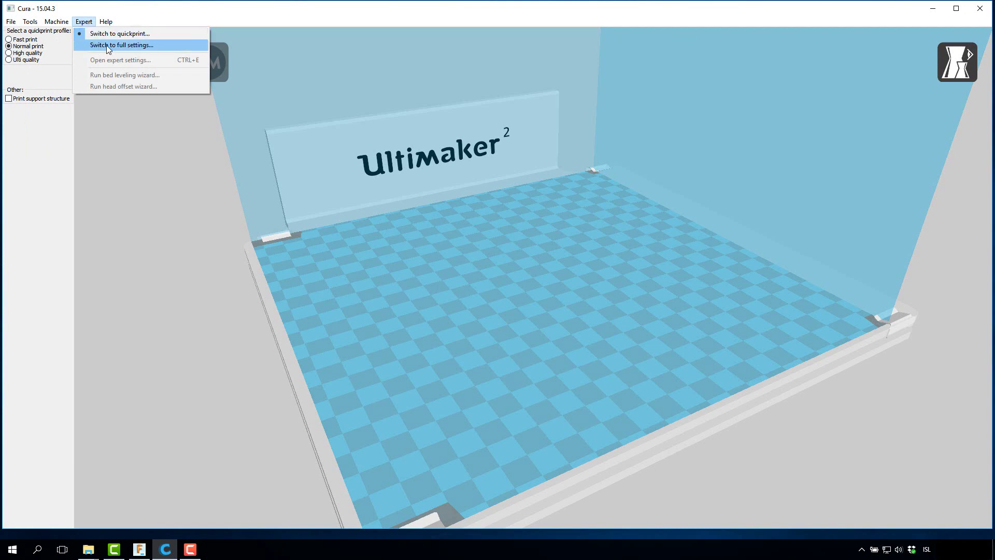
{"action": "left_click", "coordinate": [97, 47]}
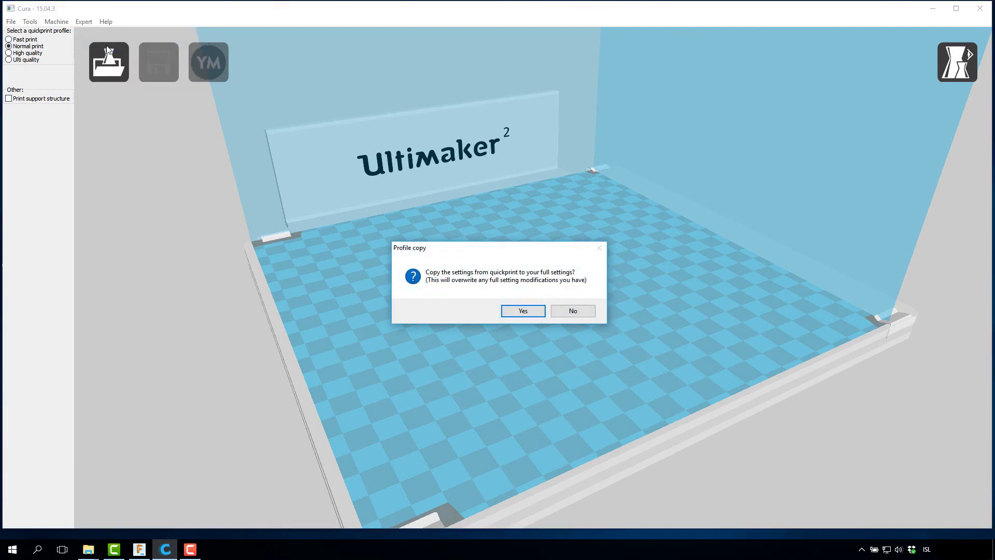
{"action": "left_click", "coordinate": [537, 315]}
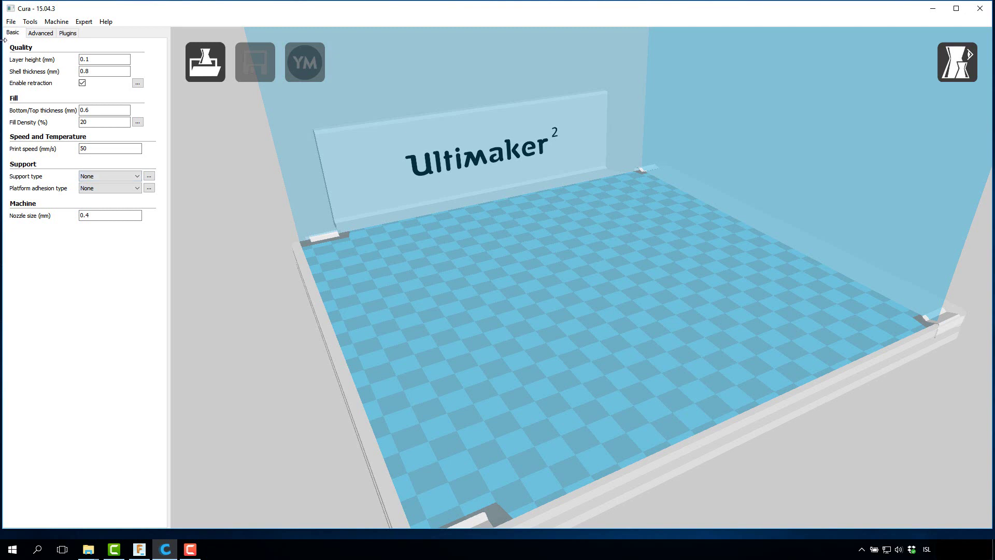
Load Hlif.stl from the desktop onto the build platform.
{"action": "left_click_drag", "start_coordinate": [4, 42], "coordinate": [101, 37]}
{"action": "left_click", "coordinate": [109, 21]}
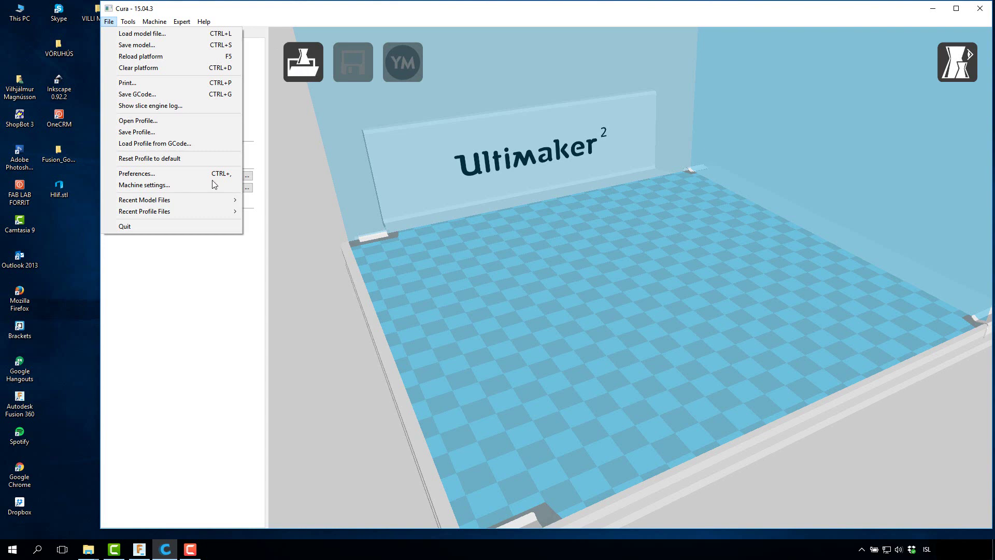
{"action": "left_click", "coordinate": [63, 187]}
{"action": "left_click_drag", "start_coordinate": [62, 186], "coordinate": [373, 271]}
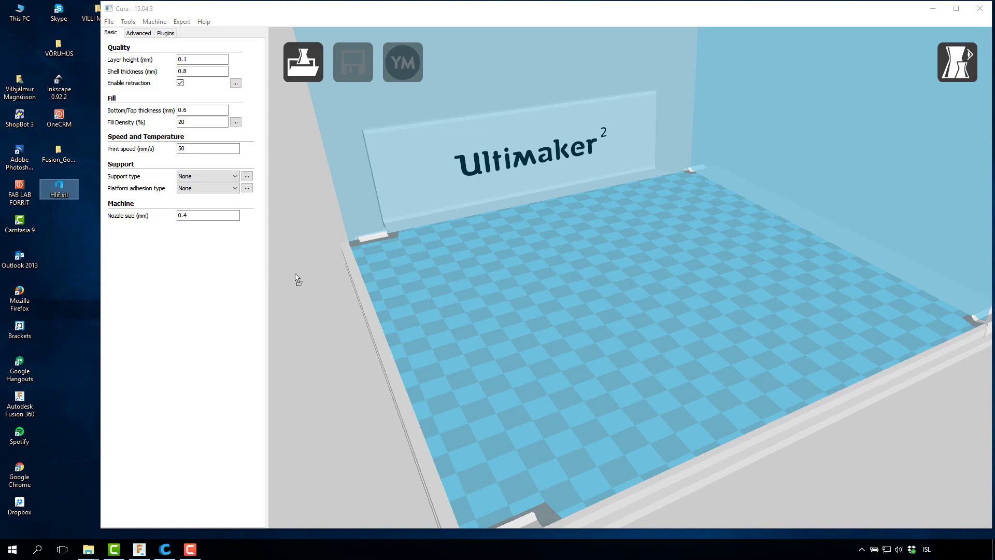
{"action": "left_click_drag", "start_coordinate": [602, 275], "coordinate": [602, 275]}
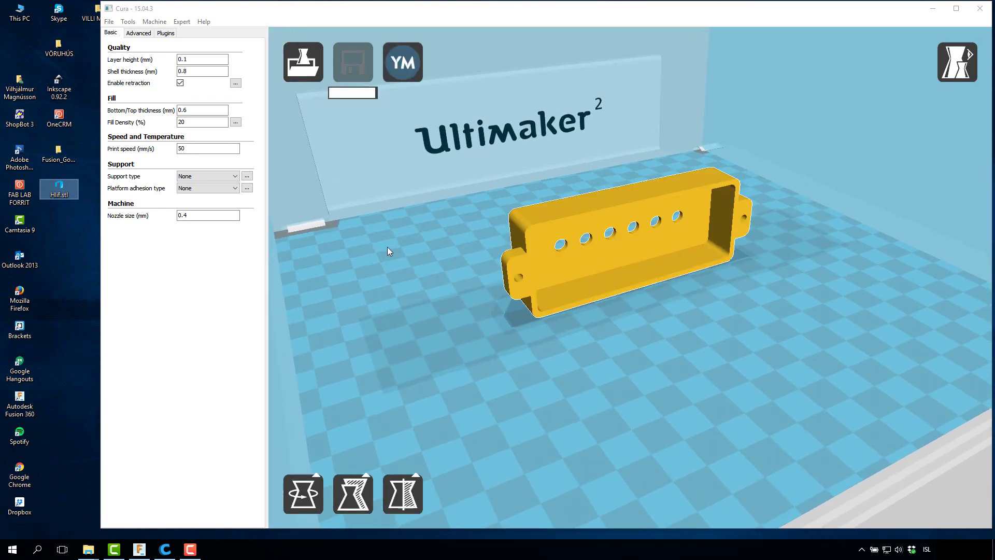
Examine the loaded model on the build platform from different distances and angles.
{"action": "scroll", "coordinate": [411, 293], "scroll_direction": "down", "scroll_amount": 2}
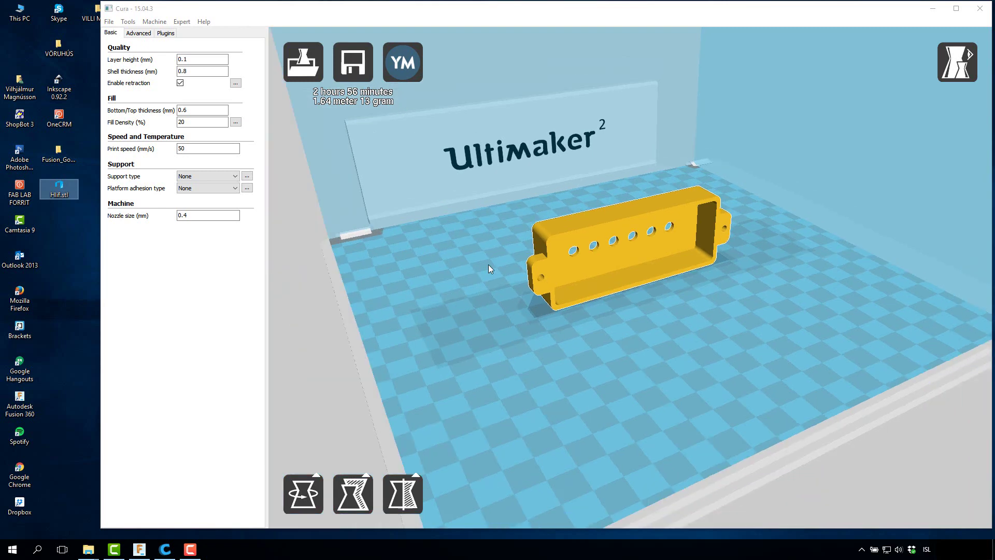
{"action": "scroll", "coordinate": [596, 254], "scroll_direction": "down", "scroll_amount": 3}
{"action": "scroll", "coordinate": [620, 266], "scroll_direction": "up", "scroll_amount": 5}
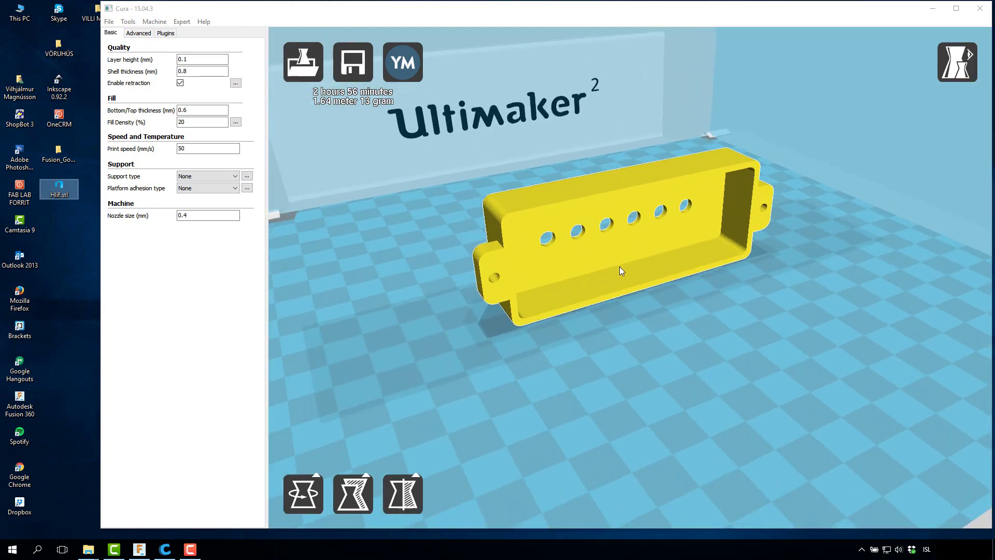
{"action": "scroll", "coordinate": [585, 275], "scroll_direction": "down", "scroll_amount": 5}
{"action": "scroll", "coordinate": [626, 279], "scroll_direction": "up", "scroll_amount": 2}
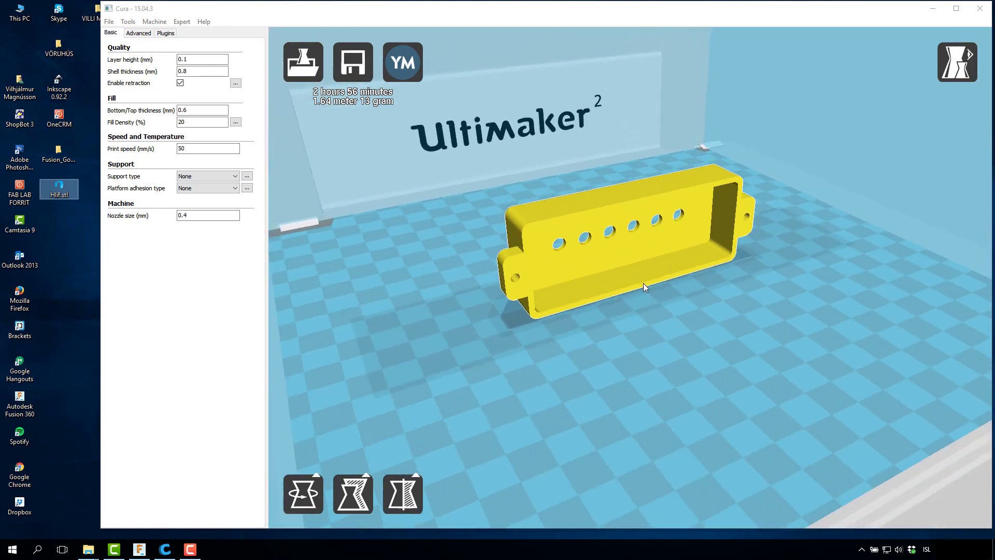
{"action": "scroll", "coordinate": [643, 283], "scroll_direction": "down", "scroll_amount": 2}
{"action": "scroll", "coordinate": [670, 291], "scroll_direction": "up", "scroll_amount": 4}
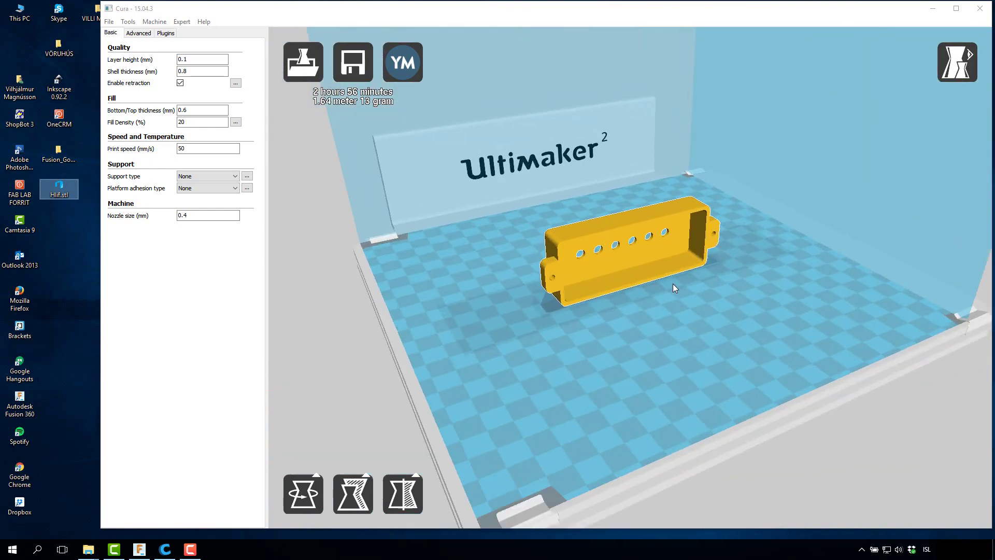
{"action": "right_click_drag", "start_coordinate": [651, 269], "coordinate": [635, 290]}
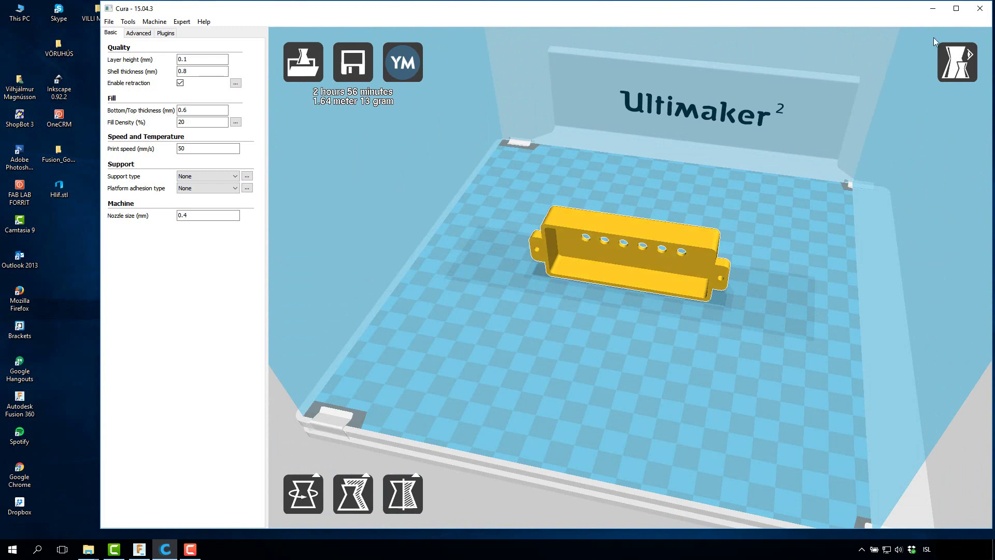
Maximize the window and rotate the model so its open side faces up.
{"action": "left_click", "coordinate": [958, 9]}
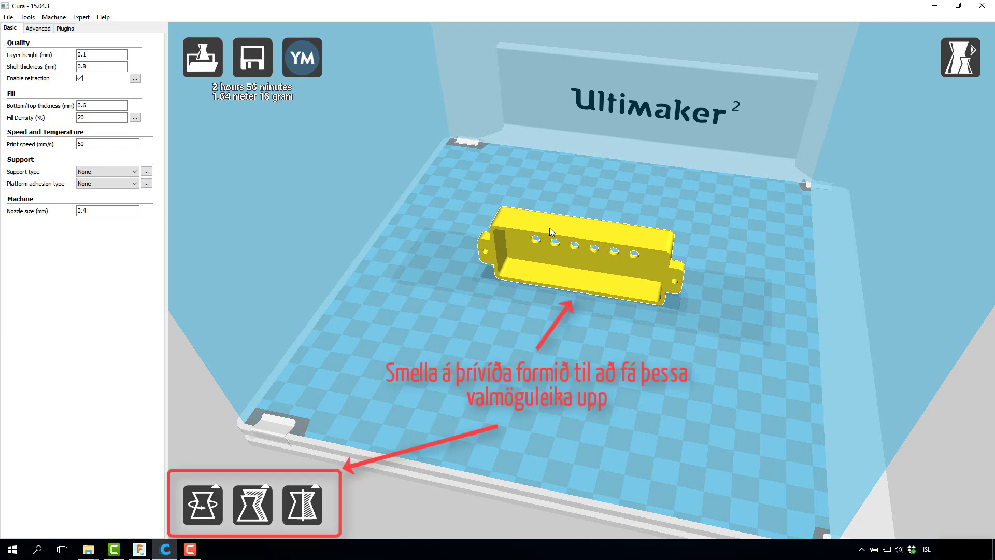
{"action": "left_click", "coordinate": [213, 509]}
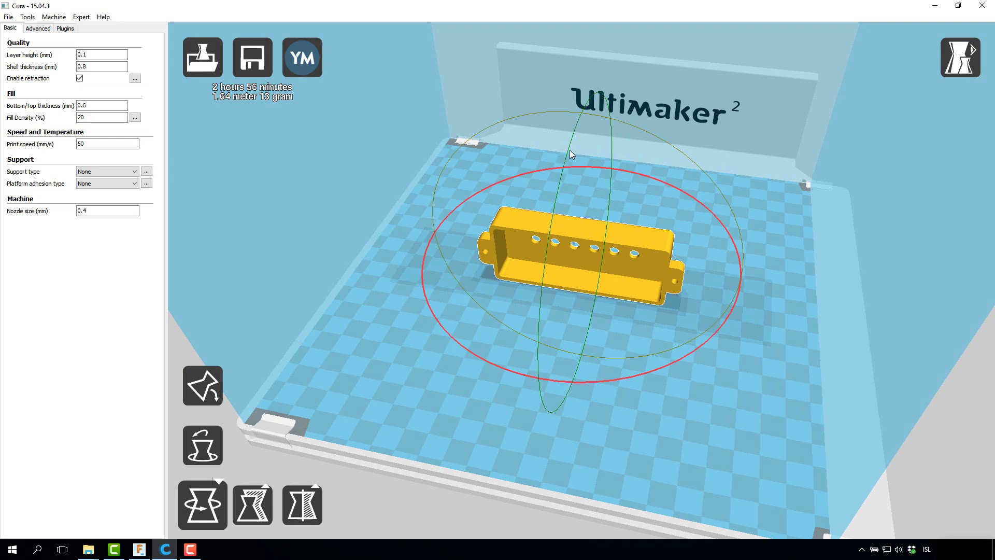
{"action": "left_click_drag", "start_coordinate": [571, 142], "coordinate": [626, 95]}
{"action": "left_click", "coordinate": [760, 416]}
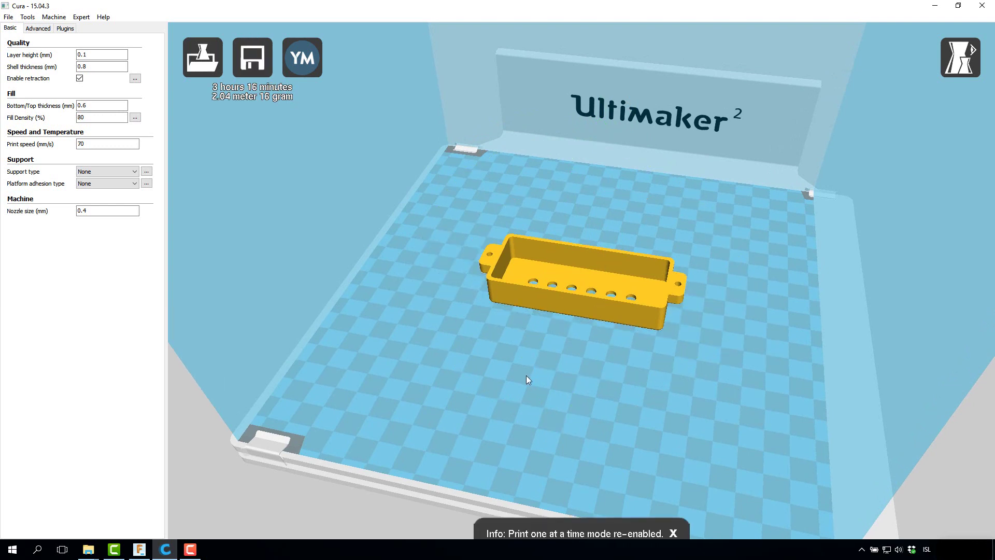
Select the model and review its scale factors, sizes, uniform scale lock and mirror options.
{"action": "left_click", "coordinate": [540, 294]}
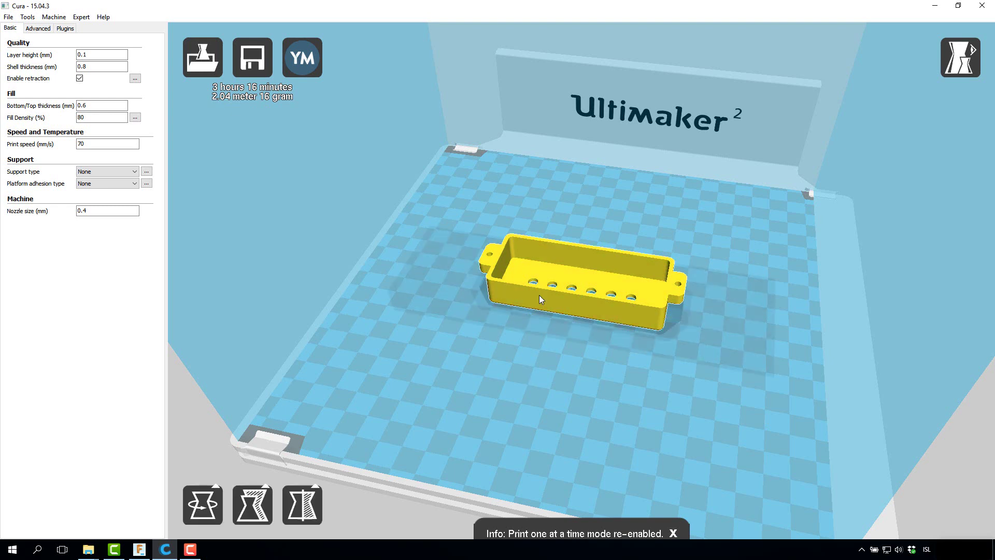
{"action": "left_click", "coordinate": [256, 499]}
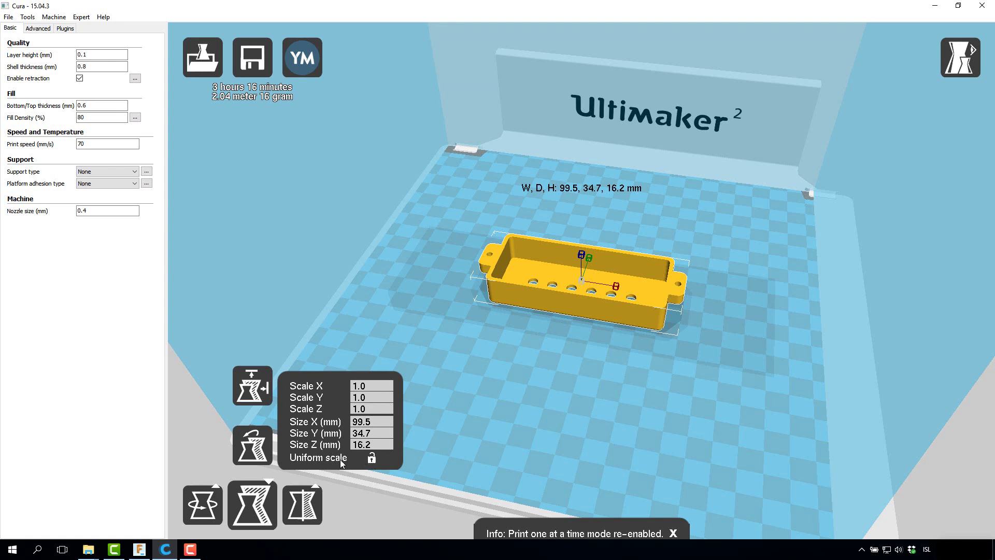
{"action": "left_click", "coordinate": [372, 458]}
{"action": "left_click", "coordinate": [304, 511]}
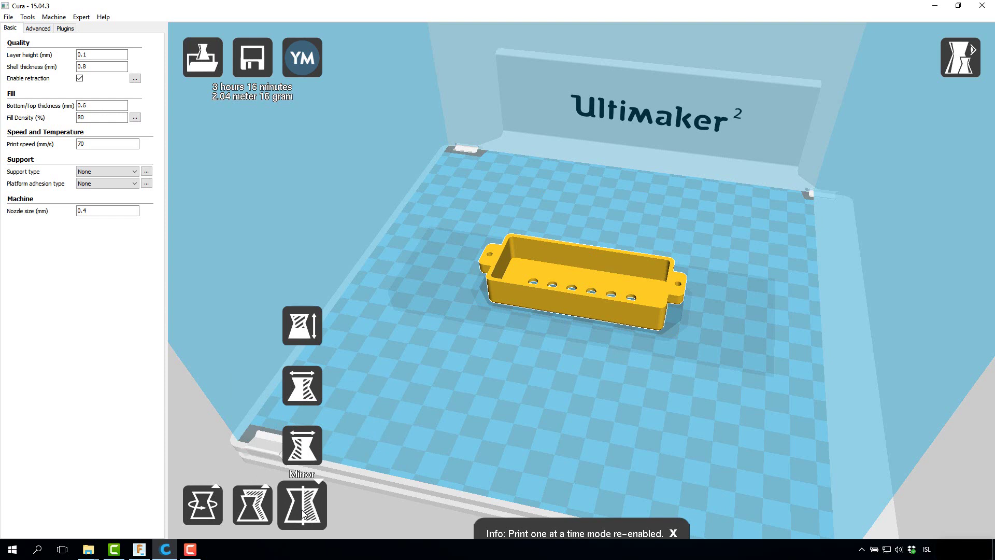
{"action": "left_click", "coordinate": [304, 512]}
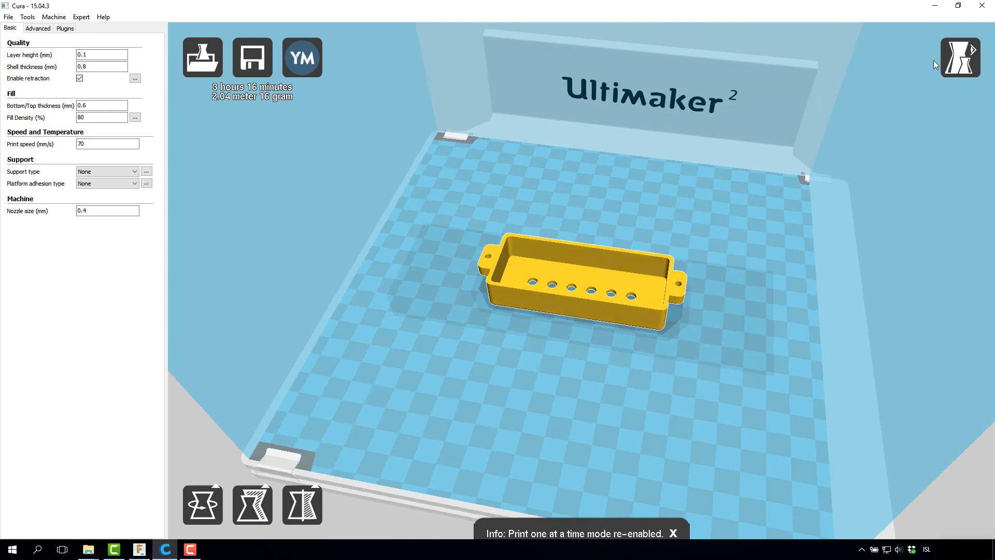
Show the model in Overhang view and inspect its underside.
{"action": "left_click", "coordinate": [977, 49]}
{"action": "left_click", "coordinate": [974, 95]}
{"action": "left_click", "coordinate": [969, 60]}
{"action": "left_click", "coordinate": [973, 121]}
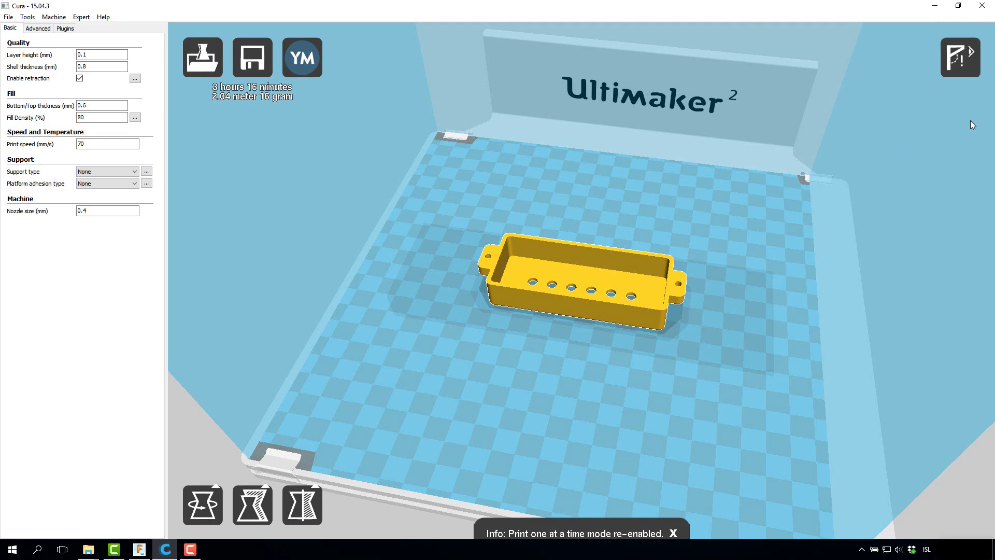
{"action": "right_click_drag", "start_coordinate": [669, 349], "coordinate": [719, 313]}
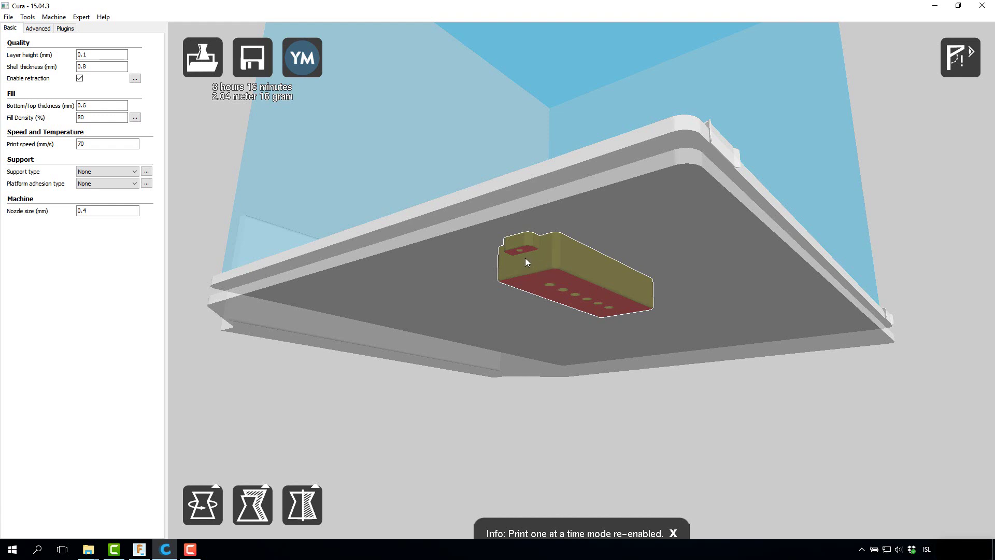
{"action": "right_click_drag", "start_coordinate": [766, 112], "coordinate": [713, 290]}
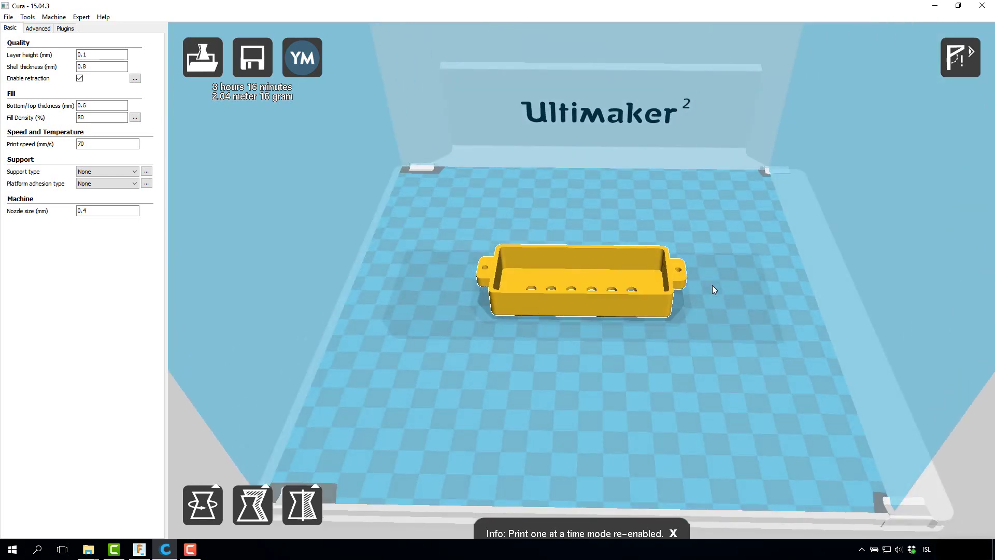
Show the model in Transparent view and inspect it up close.
{"action": "left_click", "coordinate": [961, 57]}
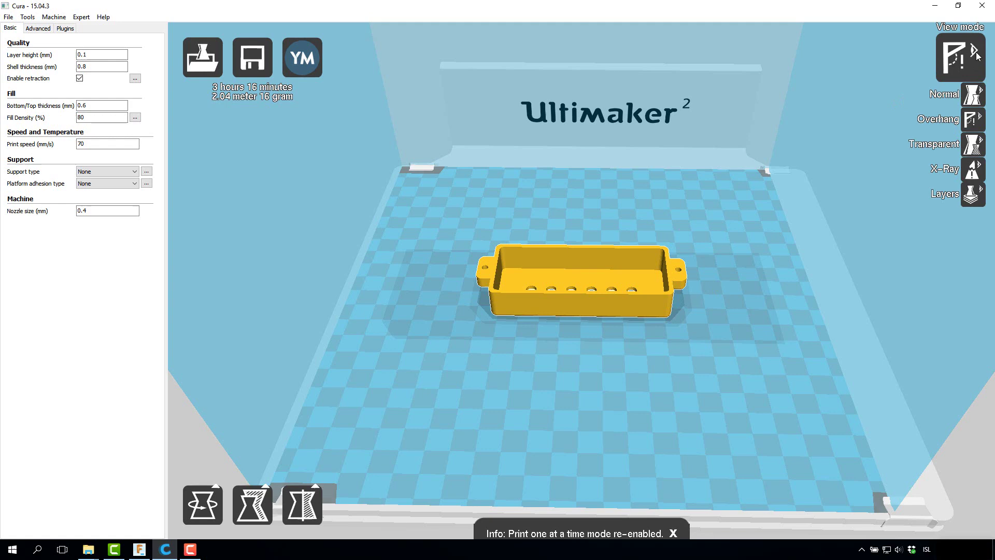
{"action": "left_click", "coordinate": [972, 147]}
{"action": "mouse_move", "coordinate": [705, 290]}
{"action": "right_mouse_down"}
{"action": "mouse_move", "coordinate": [657, 315]}
{"action": "mouse_move", "coordinate": [718, 290]}
{"action": "mouse_move", "coordinate": [700, 267]}
{"action": "mouse_move", "coordinate": [684, 280]}
{"action": "mouse_move", "coordinate": [717, 291]}
{"action": "right_mouse_up"}
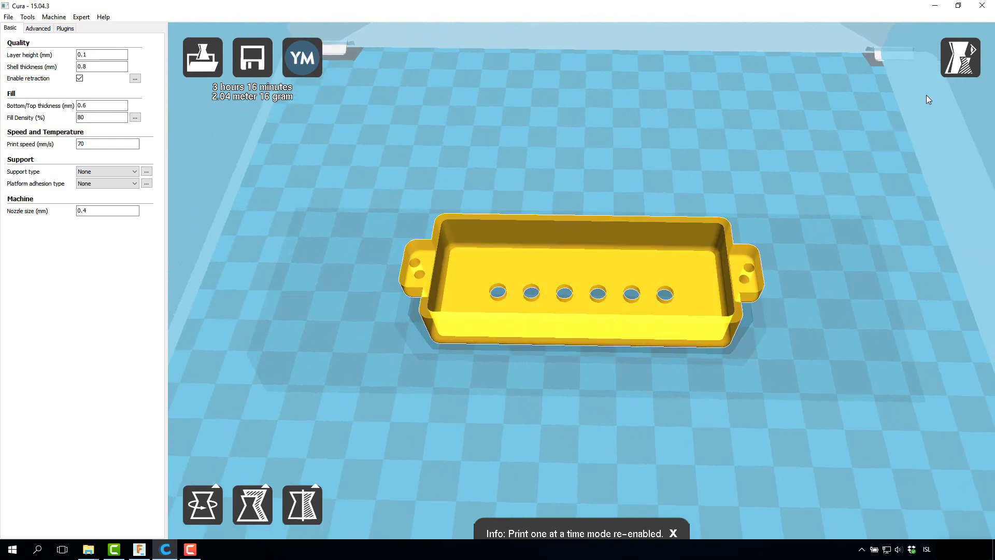
Show the model in X-Ray view and inspect it from another angle.
{"action": "left_click", "coordinate": [960, 58]}
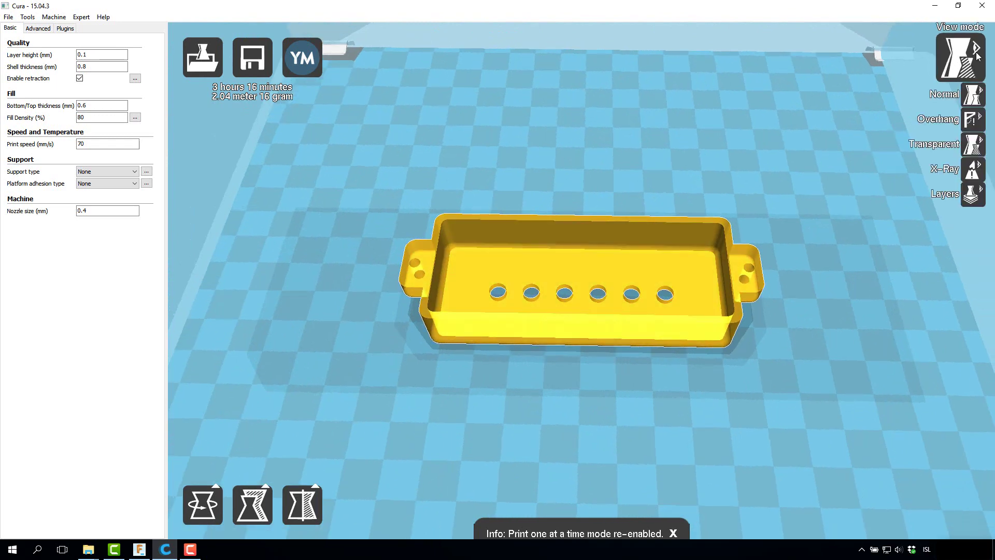
{"action": "left_click", "coordinate": [973, 167]}
{"action": "right_click_drag", "start_coordinate": [656, 312], "coordinate": [835, 155]}
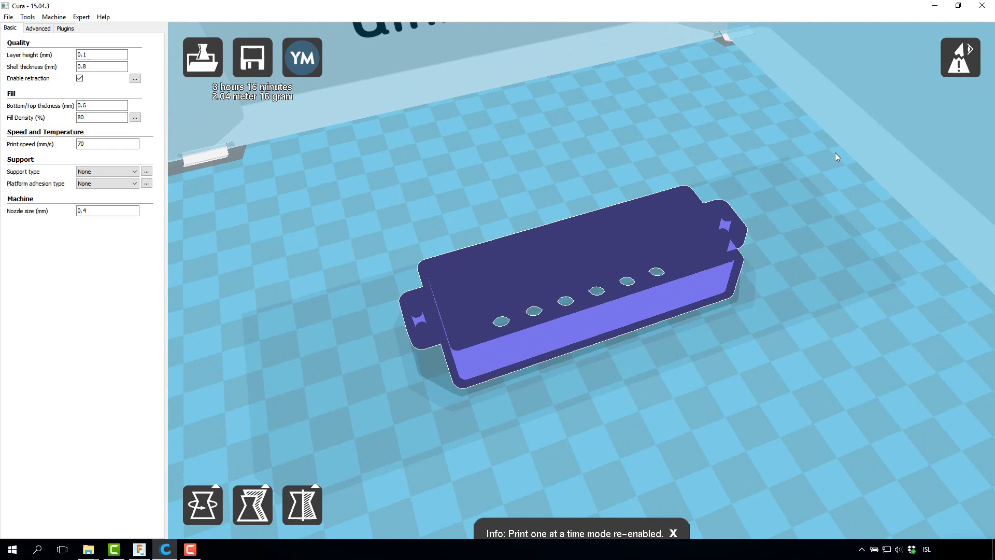
Show the model in Layers view and step up through the sliced layers to layer 160.
{"action": "left_click", "coordinate": [974, 51]}
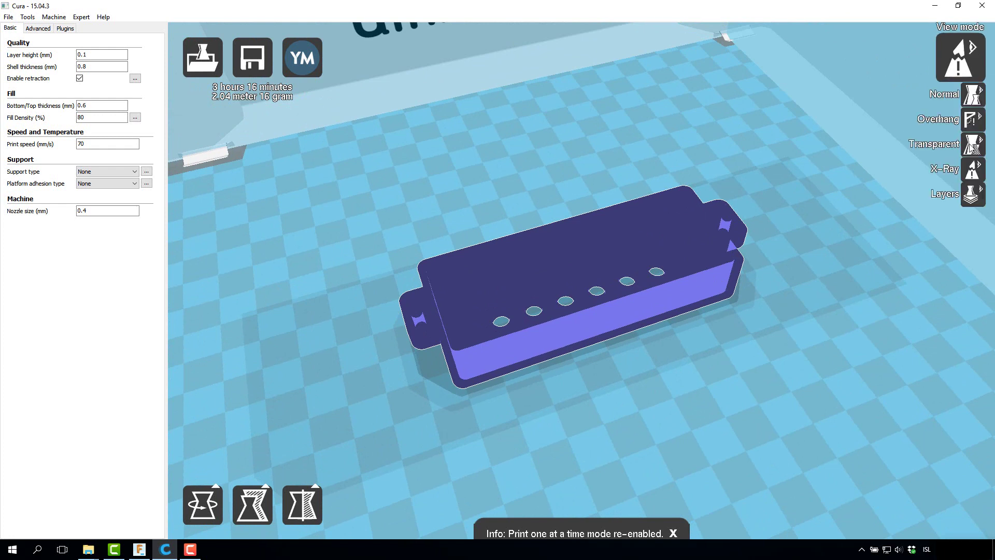
{"action": "left_click", "coordinate": [975, 194]}
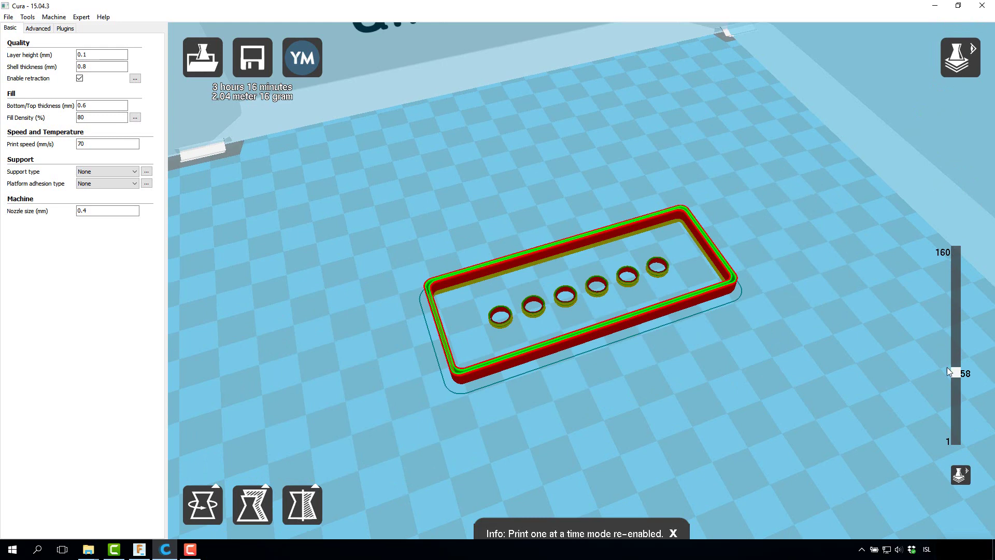
{"action": "left_click_drag", "start_coordinate": [957, 373], "coordinate": [957, 360]}
{"action": "left_click_drag", "start_coordinate": [957, 320], "coordinate": [964, 249]}
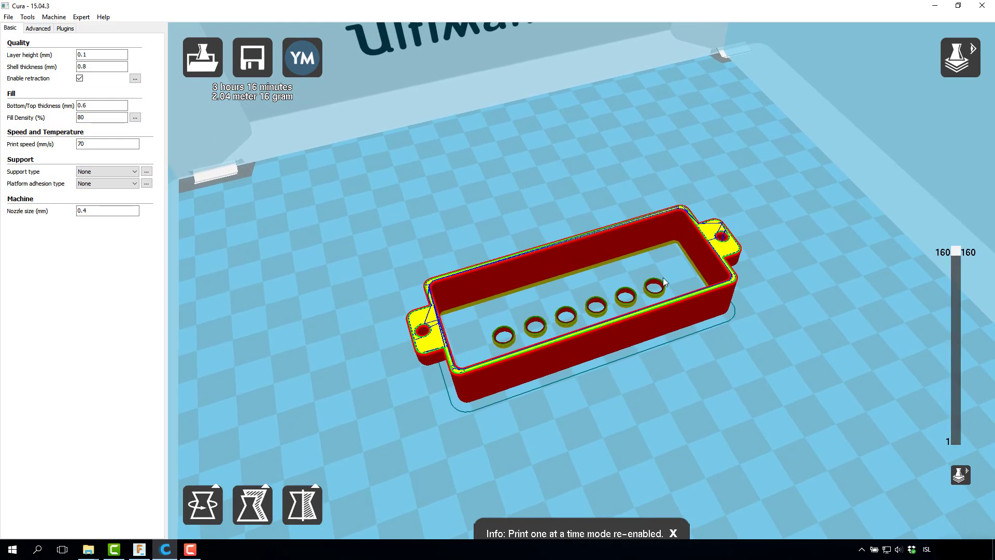
{"action": "mouse_move", "coordinate": [956, 251]}
{"action": "left_mouse_down"}
{"action": "mouse_move", "coordinate": [961, 441]}
{"action": "mouse_move", "coordinate": [960, 252]}
{"action": "left_mouse_up"}
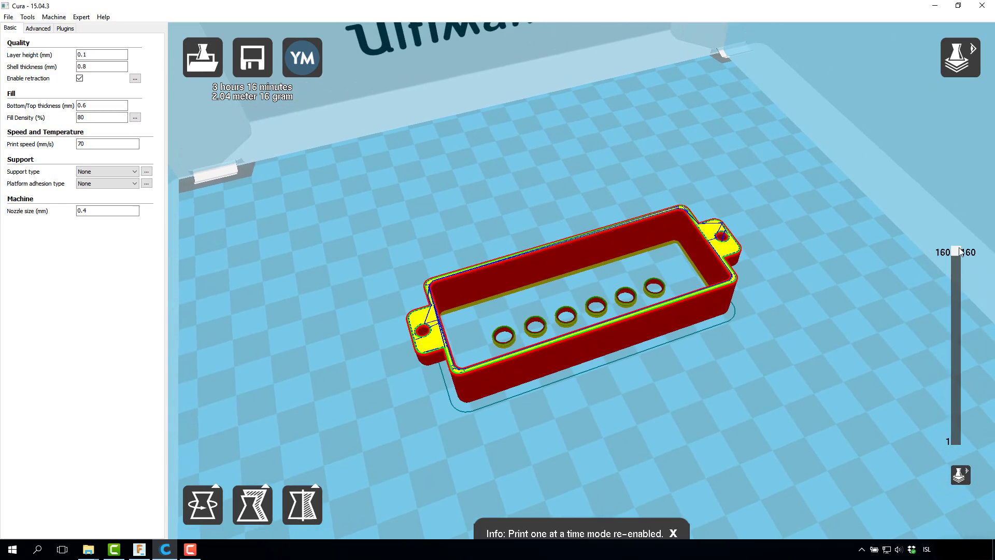
{"action": "mouse_move", "coordinate": [959, 251]}
{"action": "left_mouse_down"}
{"action": "mouse_move", "coordinate": [962, 441]}
{"action": "mouse_move", "coordinate": [960, 252]}
{"action": "left_mouse_up"}
{"action": "left_click", "coordinate": [962, 474]}
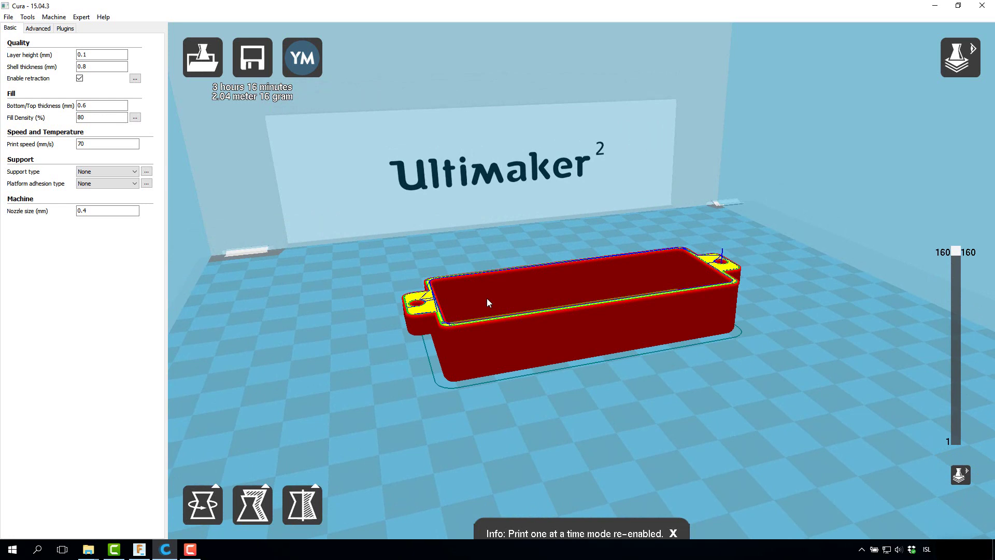
Check the overhanging mounting tabs from below and set the support type to Touching buildplate.
{"action": "left_click", "coordinate": [977, 50]}
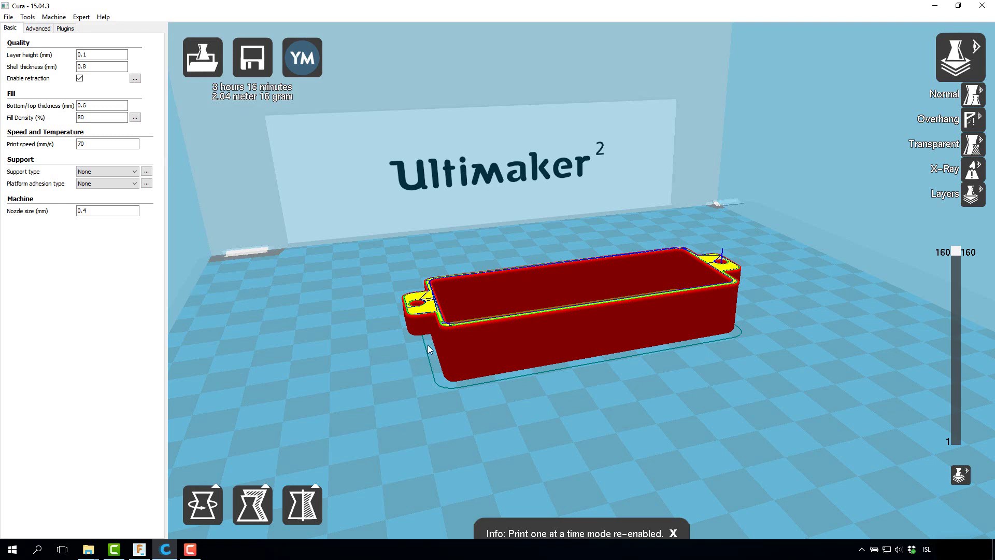
{"action": "right_click_drag", "start_coordinate": [581, 375], "coordinate": [485, 331]}
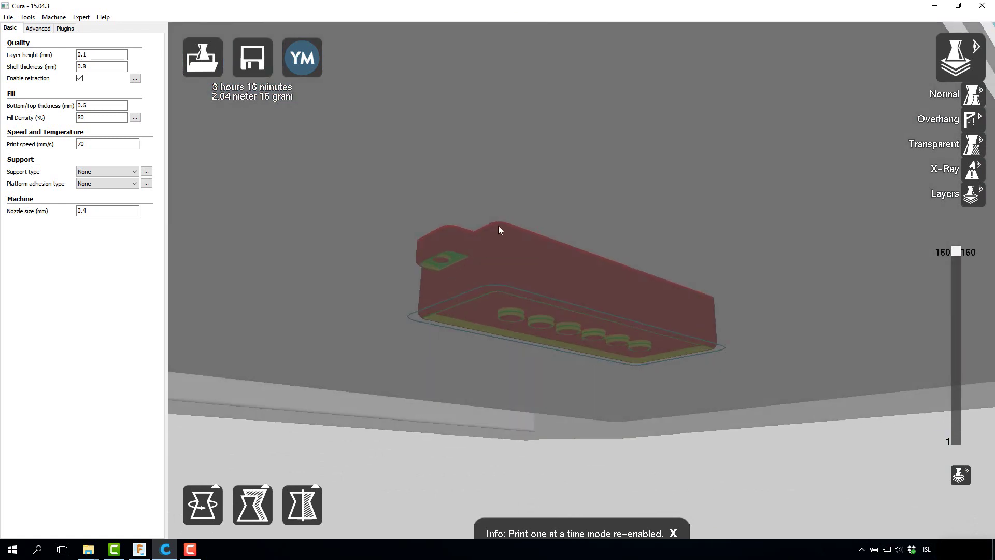
{"action": "mouse_move", "coordinate": [499, 227]}
{"action": "right_mouse_down"}
{"action": "mouse_move", "coordinate": [490, 243]}
{"action": "mouse_move", "coordinate": [500, 231]}
{"action": "right_mouse_up"}
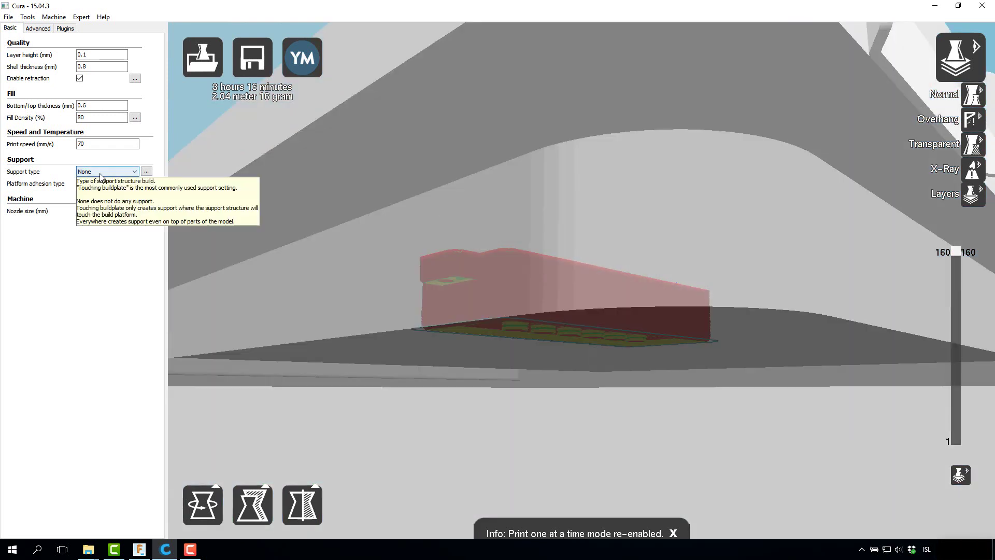
{"action": "left_click", "coordinate": [133, 172]}
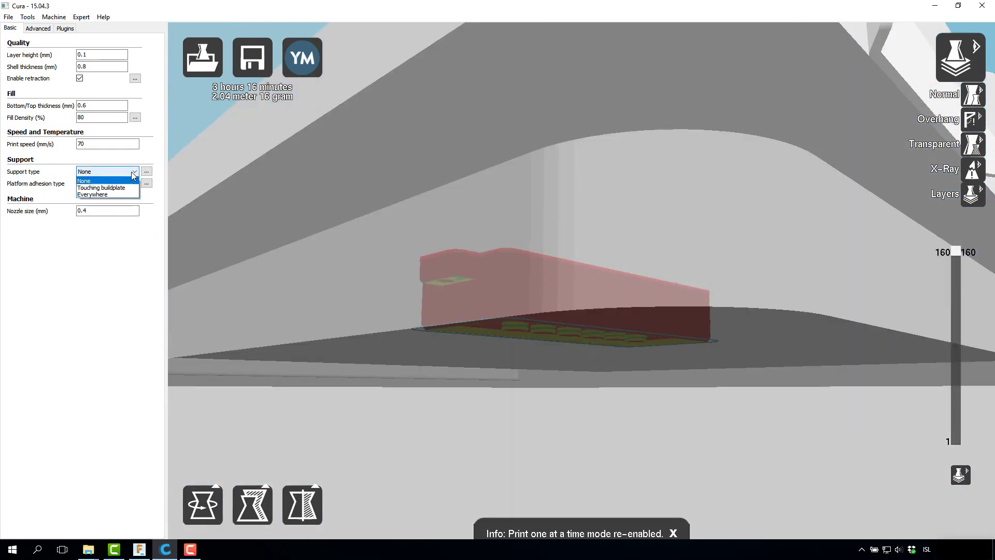
{"action": "left_click", "coordinate": [111, 189]}
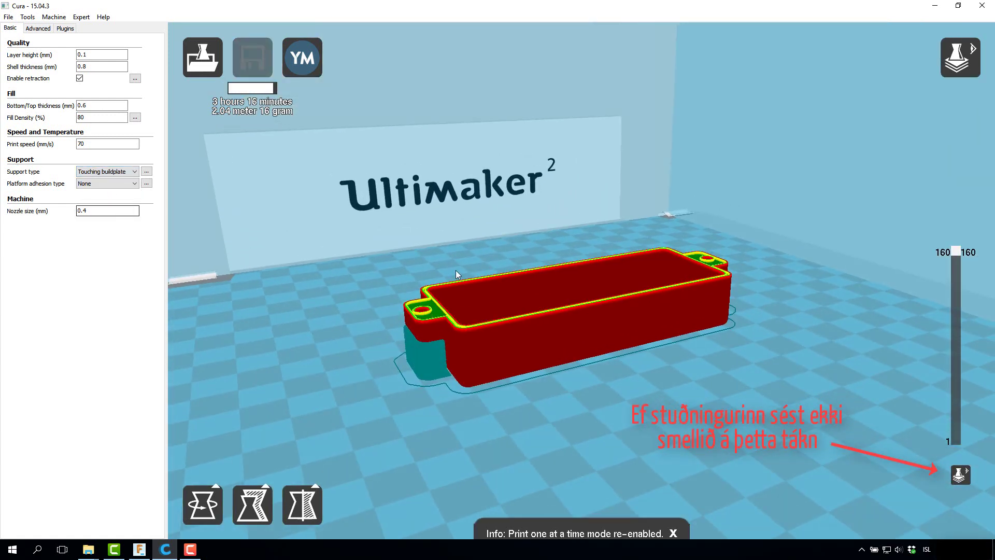
Inspect the generated support by stepping the layer preview down to layer 1 and back up to layer 158.
{"action": "right_click_drag", "start_coordinate": [403, 385], "coordinate": [410, 343]}
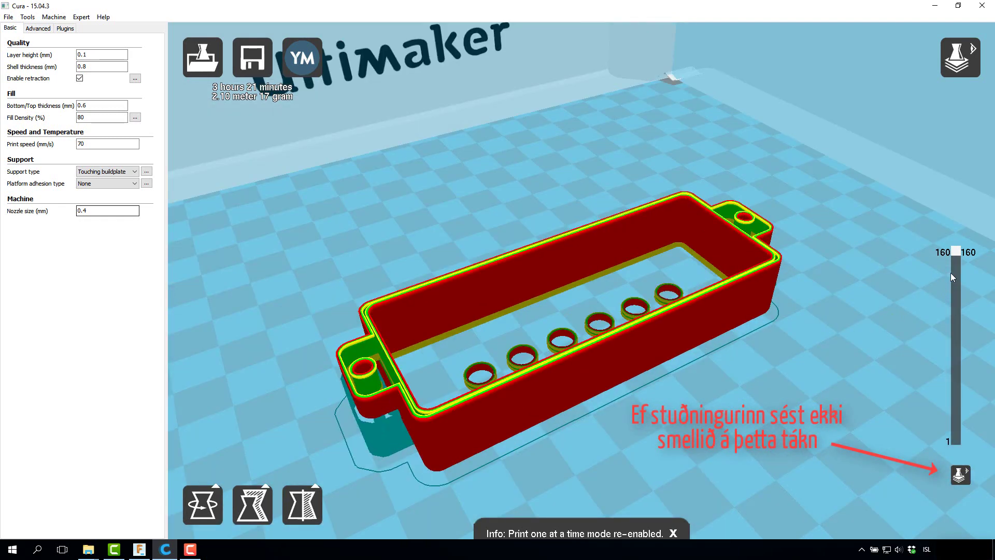
{"action": "left_click_drag", "start_coordinate": [957, 254], "coordinate": [941, 449]}
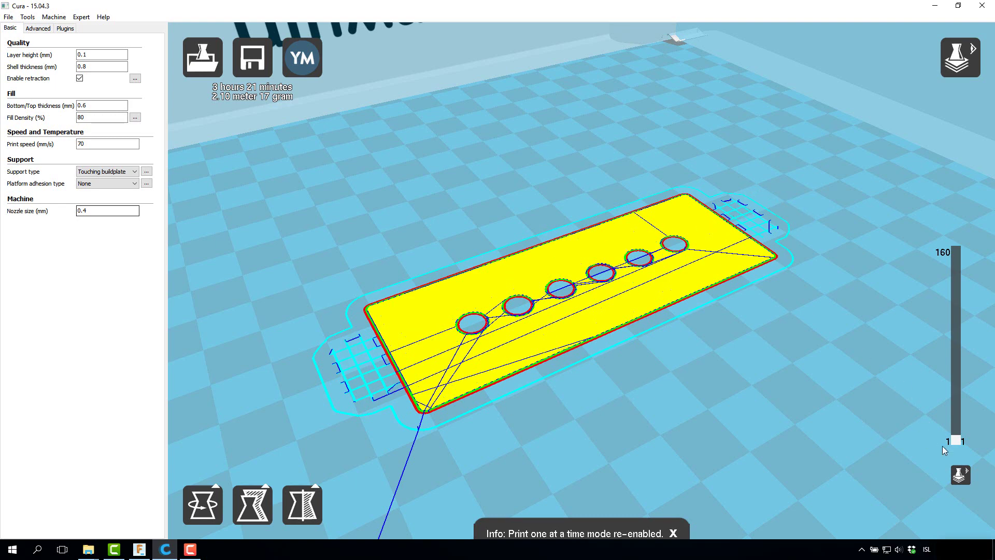
{"action": "left_click_drag", "start_coordinate": [957, 442], "coordinate": [956, 254]}
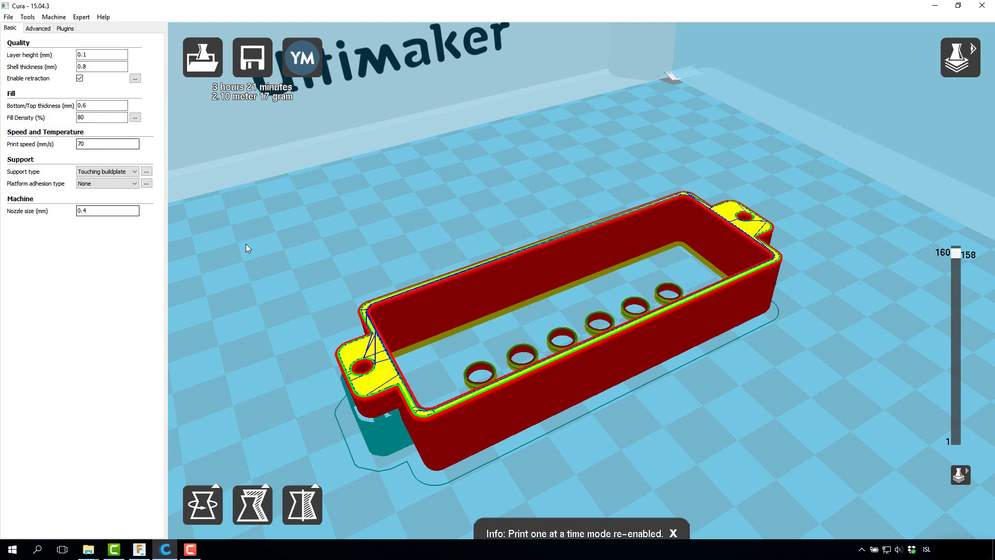
Set the fill density to 20% and inspect the infill pattern down to layer 134.
{"action": "mouse_move", "coordinate": [21, 119]}
{"action": "double_click", "coordinate": [67, 116]}
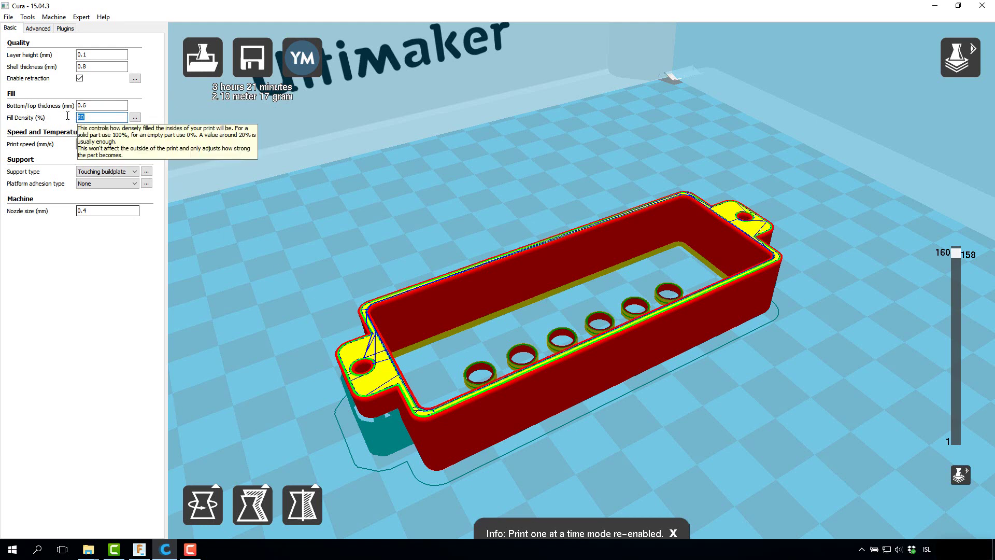
{"action": "type", "text": "20"}
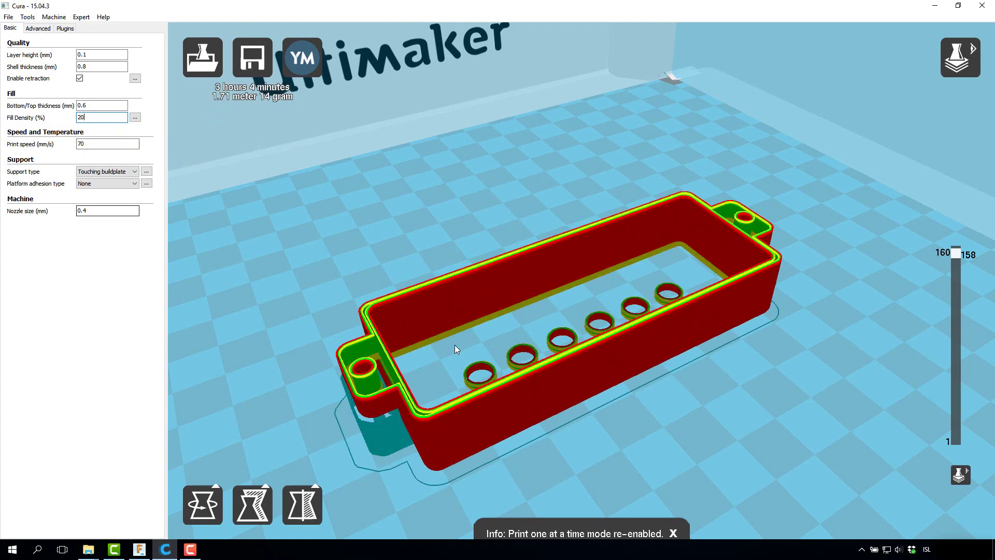
{"action": "mouse_move", "coordinate": [956, 253]}
{"action": "left_mouse_down"}
{"action": "mouse_move", "coordinate": [958, 286]}
{"action": "mouse_move", "coordinate": [956, 263]}
{"action": "left_mouse_up"}
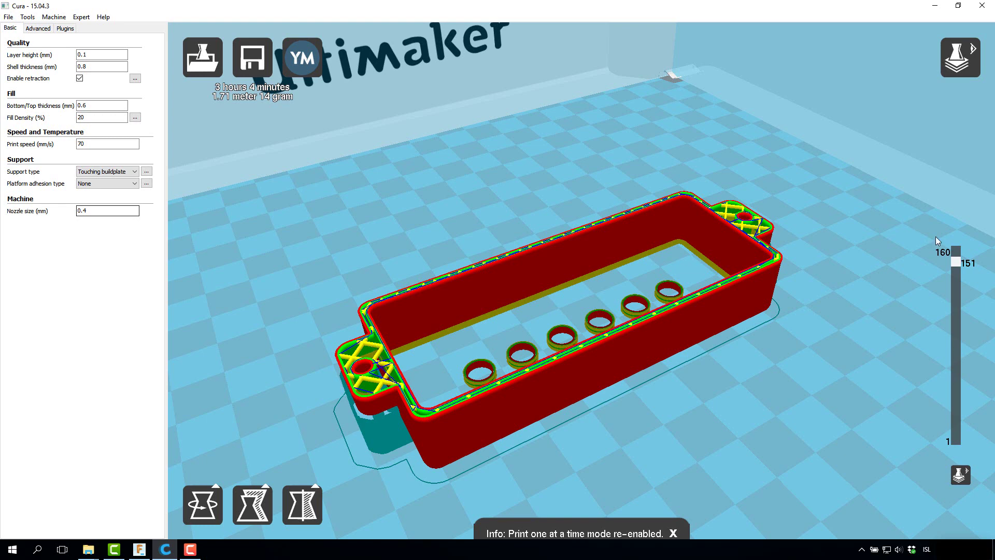
{"action": "left_click_drag", "start_coordinate": [956, 263], "coordinate": [959, 281]}
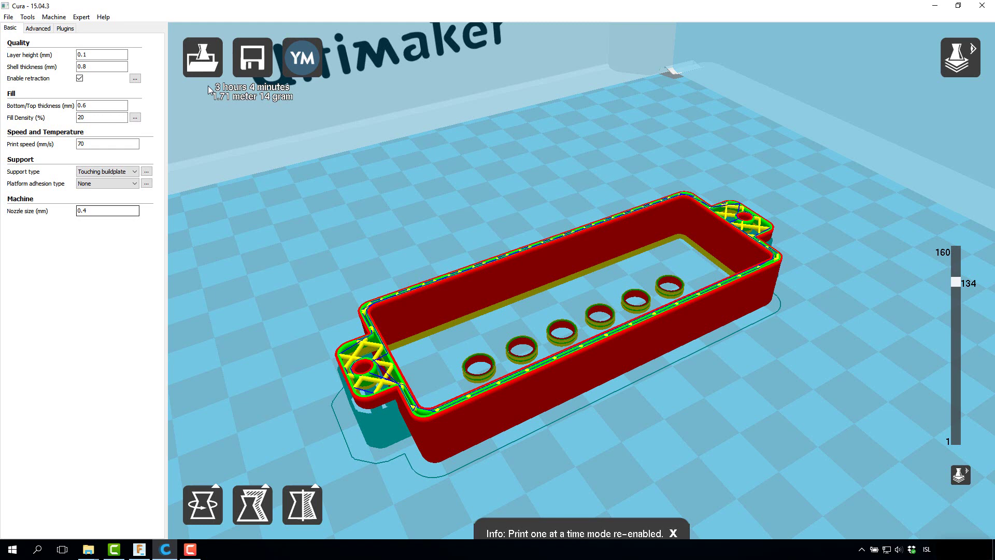
Bring the layer preview down to layer 1 and set the layer height to 0.2 mm.
{"action": "left_click_drag", "start_coordinate": [99, 54], "coordinate": [75, 50]}
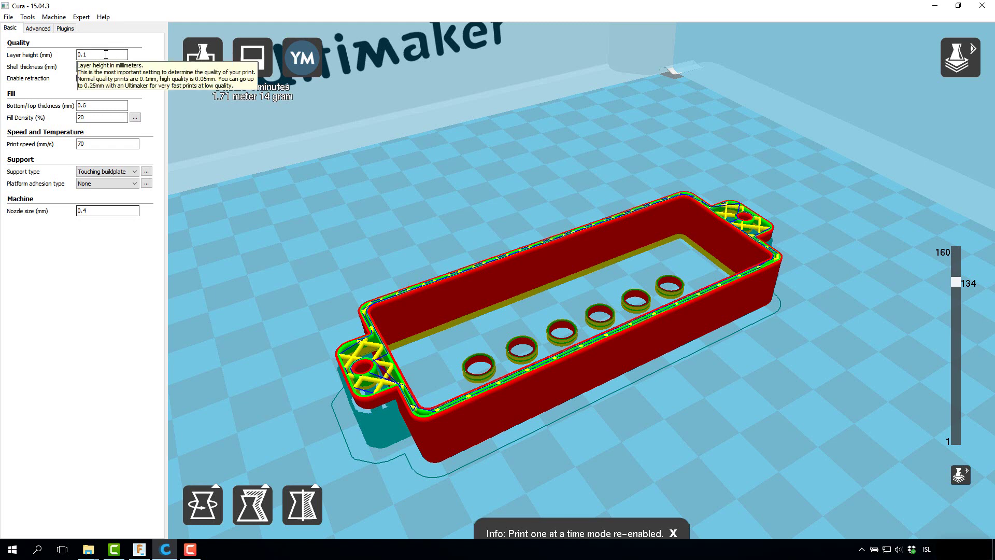
{"action": "left_click", "coordinate": [105, 54]}
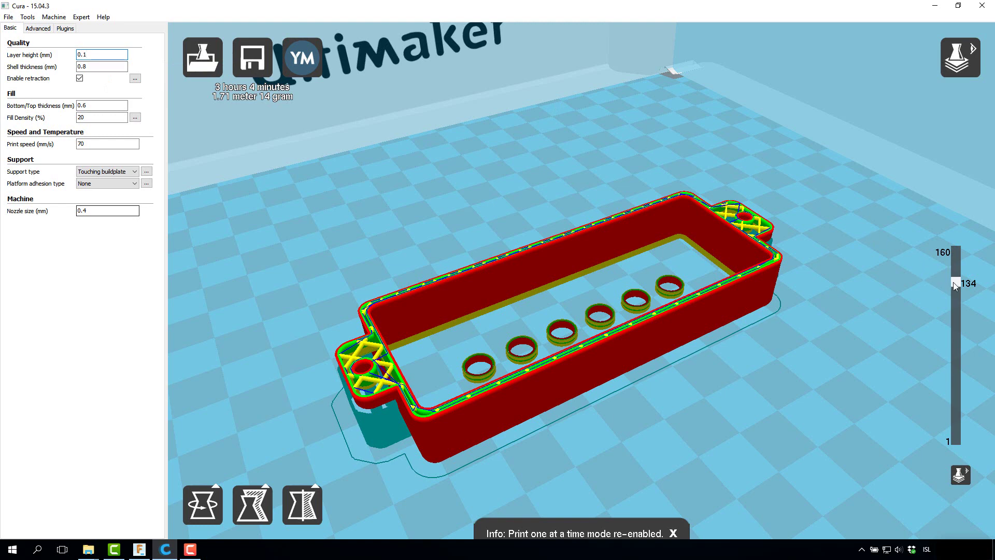
{"action": "left_click_drag", "start_coordinate": [953, 282], "coordinate": [957, 440]}
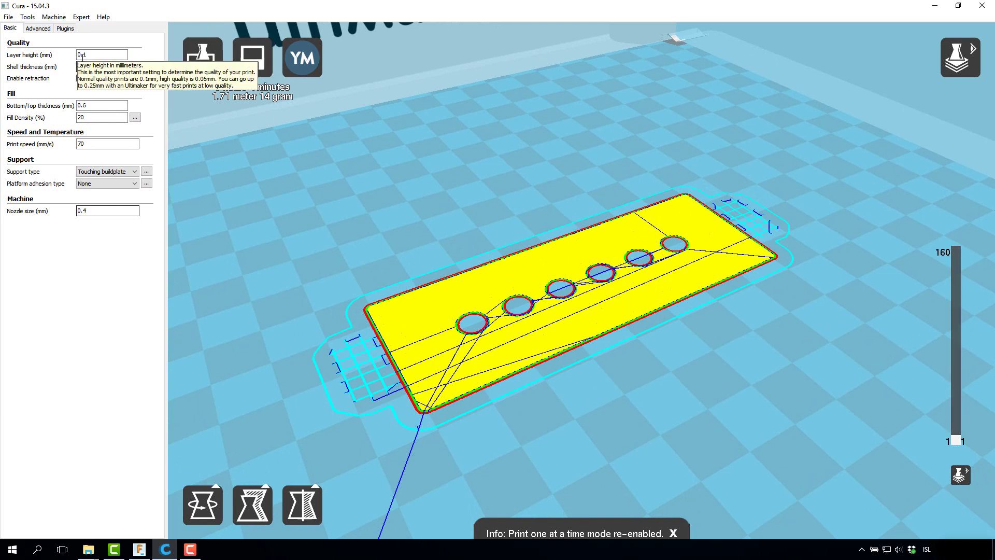
{"action": "left_click", "coordinate": [106, 54]}
{"action": "key", "text": "BackSpace"}
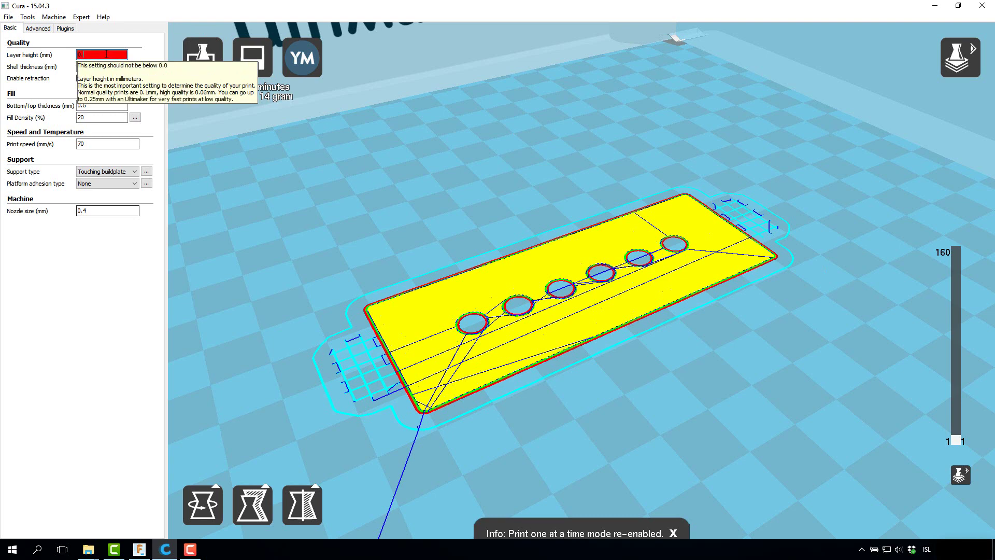
{"action": "type", "text": "2"}
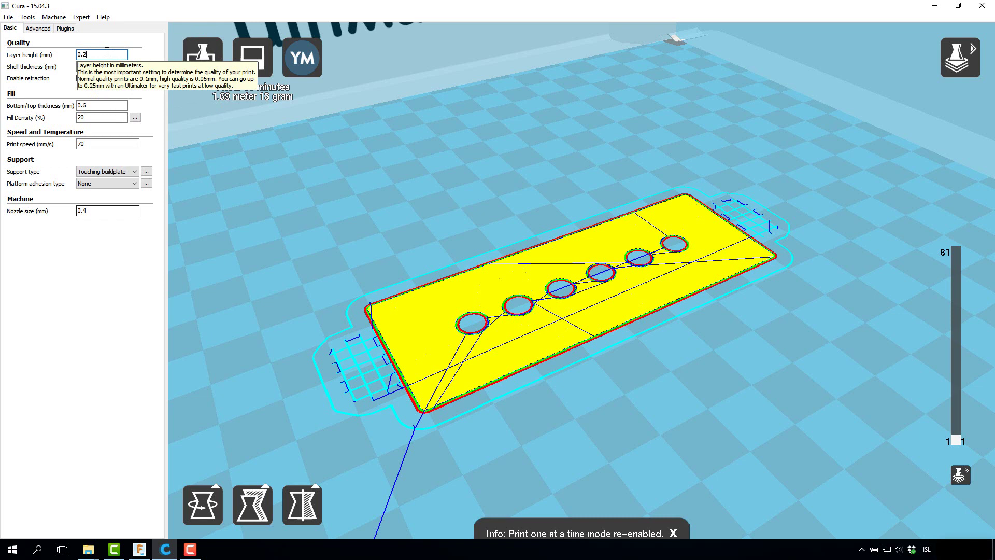
Preview the model up to layer 55 and try a shell thickness of 0.4 mm before restoring it to 0.8 mm.
{"action": "left_click", "coordinate": [103, 67]}
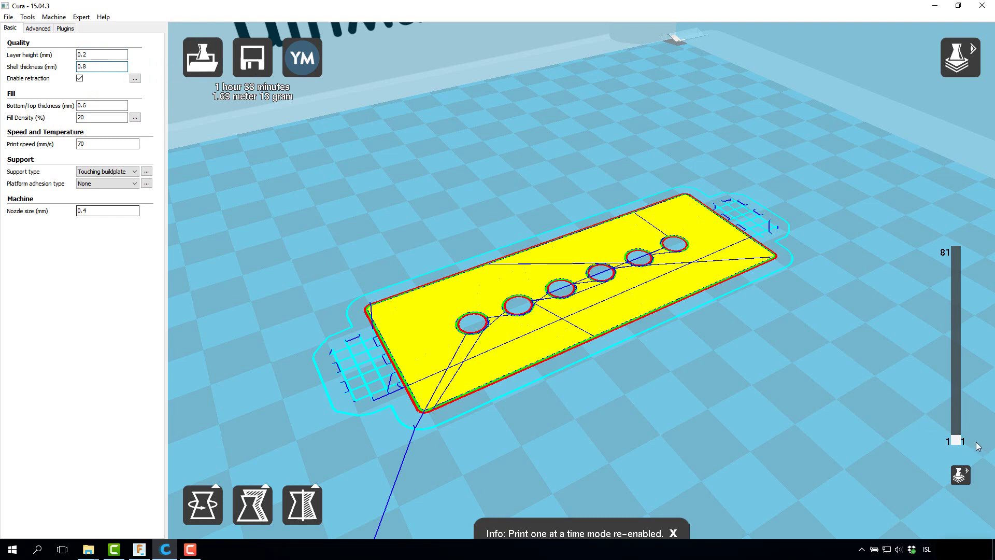
{"action": "left_click_drag", "start_coordinate": [956, 440], "coordinate": [943, 314]}
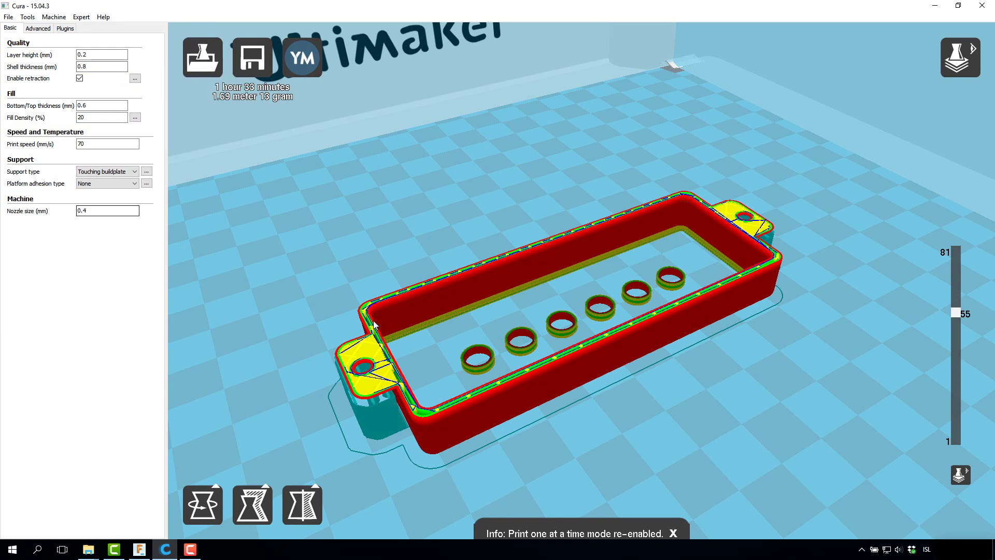
{"action": "left_click", "coordinate": [106, 65]}
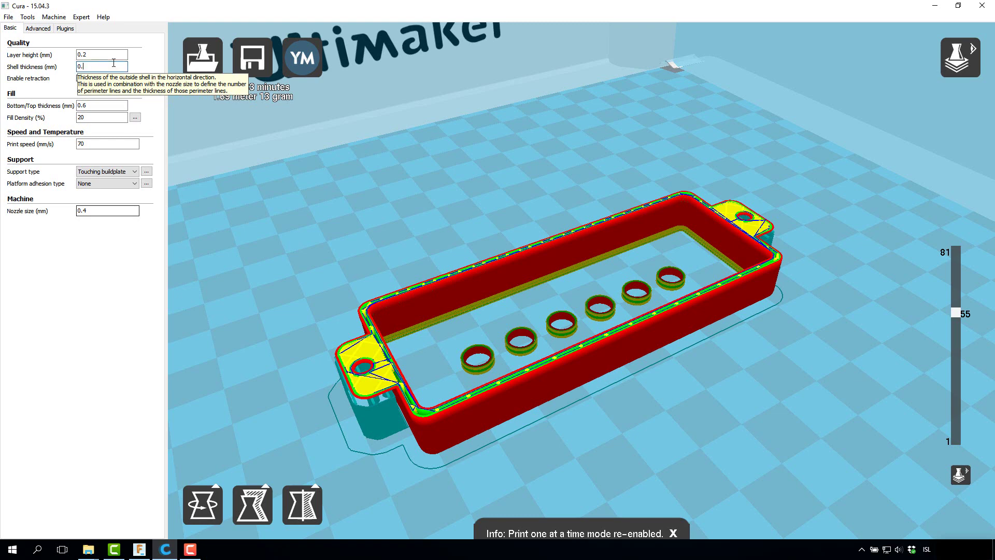
{"action": "type", "text": "4"}
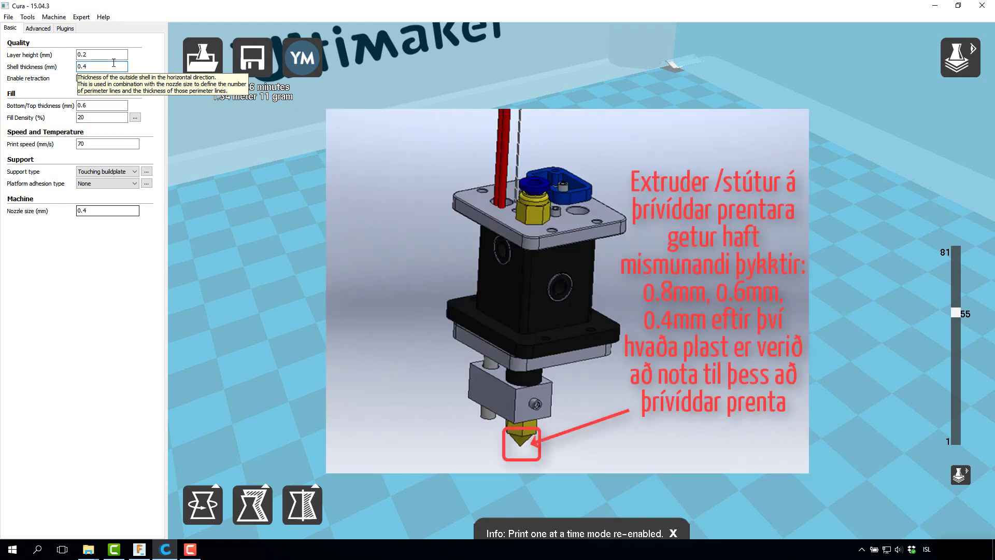
{"action": "key", "text": "BackSpace"}
{"action": "type", "text": "8"}
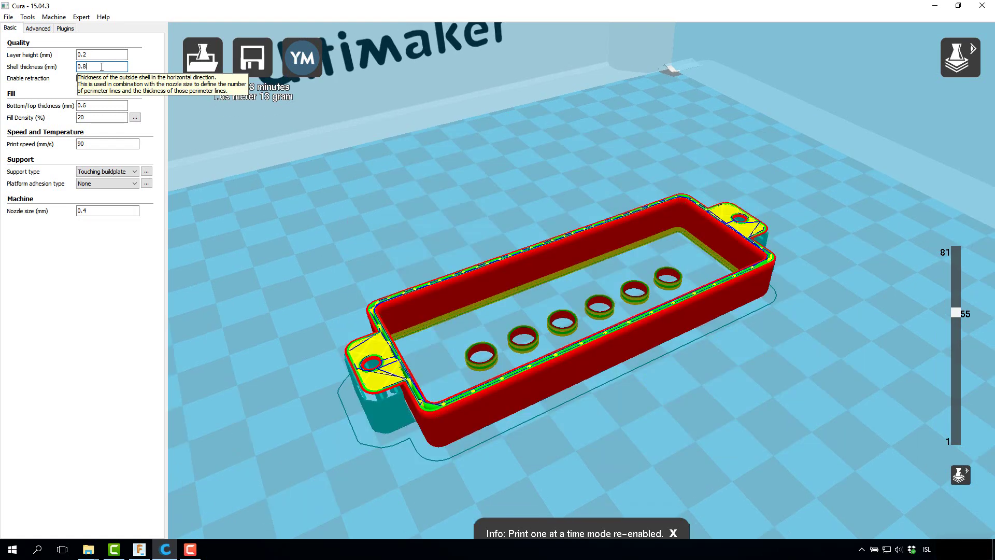
Preview the infill at layer 65 and set the fill density to 100%.
{"action": "left_click", "coordinate": [97, 105]}
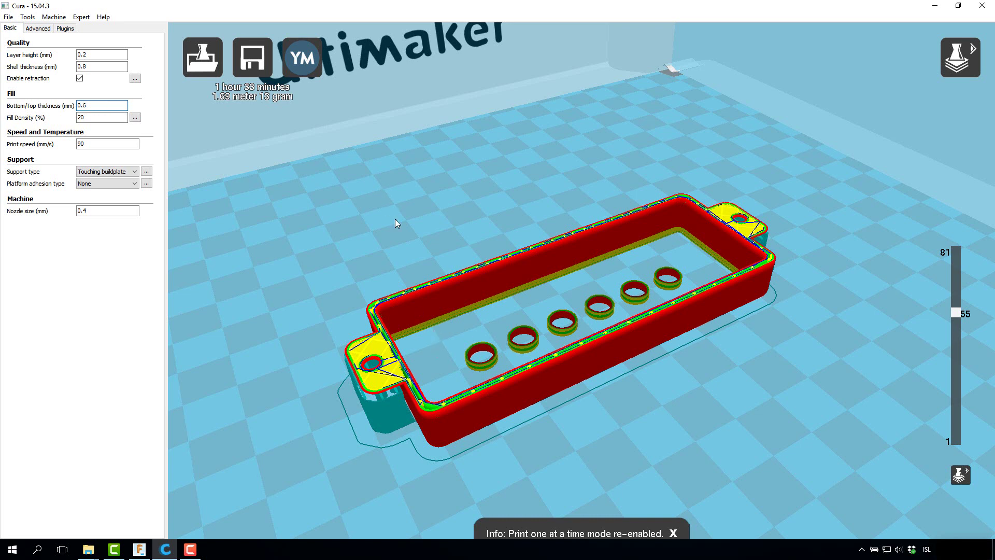
{"action": "left_click", "coordinate": [115, 119]}
{"action": "left_click_drag", "start_coordinate": [960, 312], "coordinate": [956, 289]}
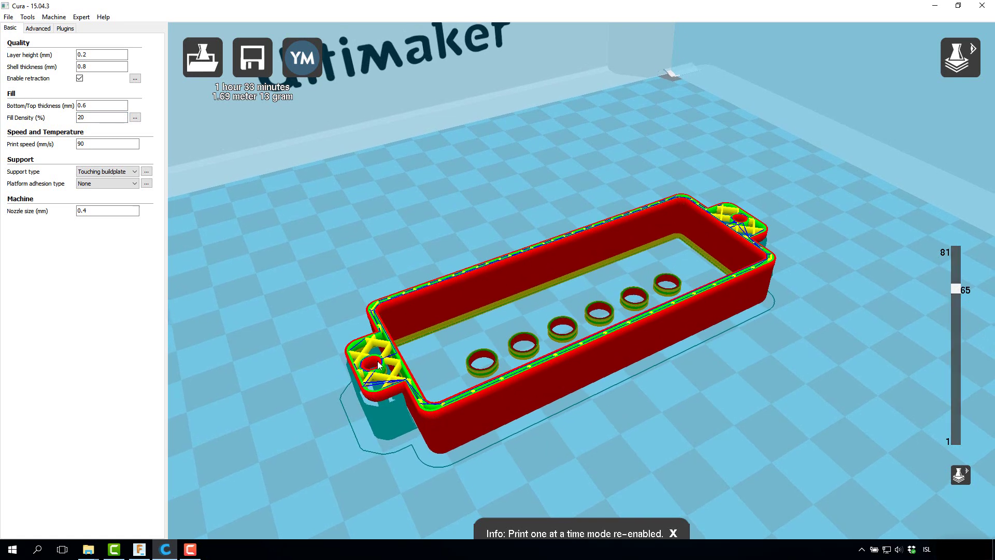
{"action": "left_click", "coordinate": [90, 117]}
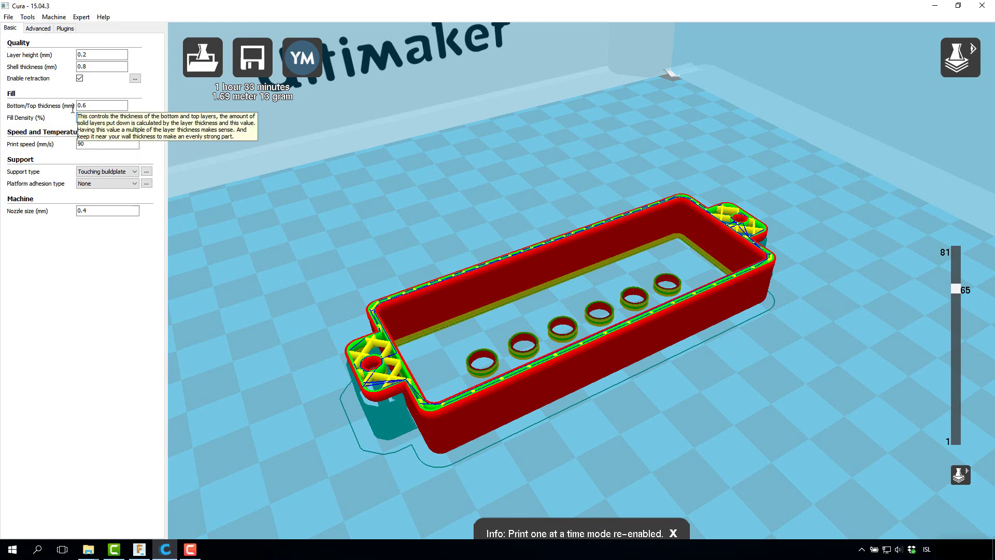
{"action": "key", "text": "BackSpace"}
{"action": "key", "text": "BackSpace"}
{"action": "type", "text": "100"}
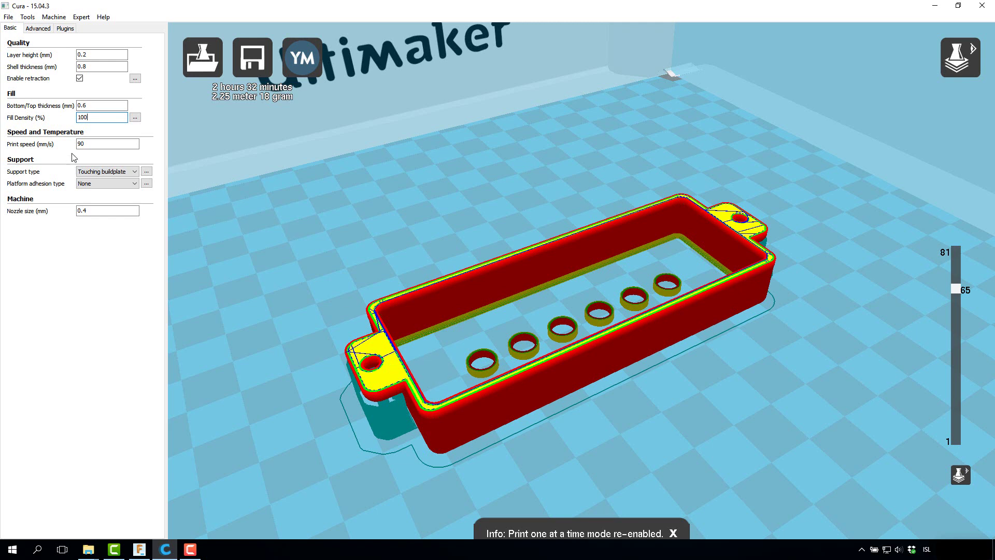
Set the print speed to 20 mm/s.
{"action": "left_click", "coordinate": [100, 143]}
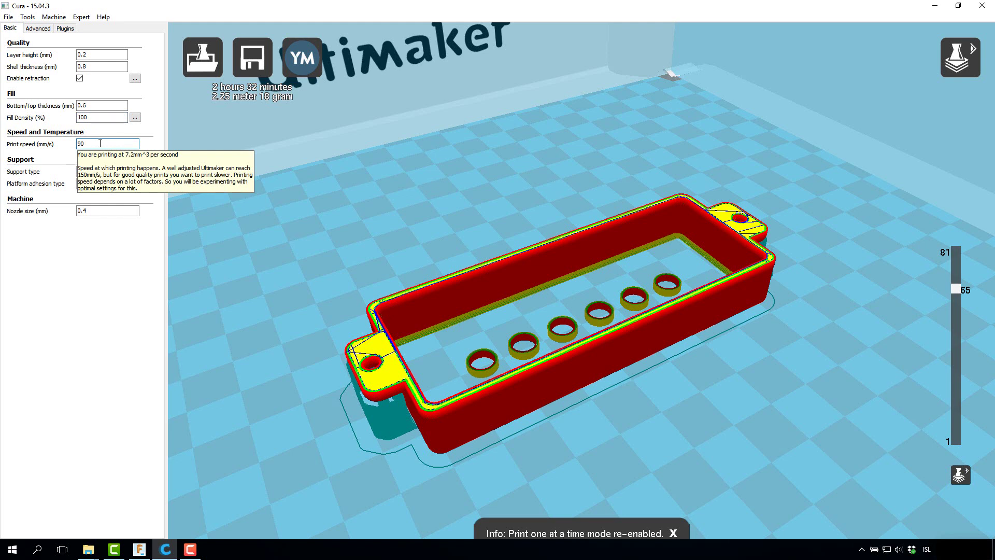
{"action": "double_click", "coordinate": [99, 143]}
{"action": "type", "text": "20"}
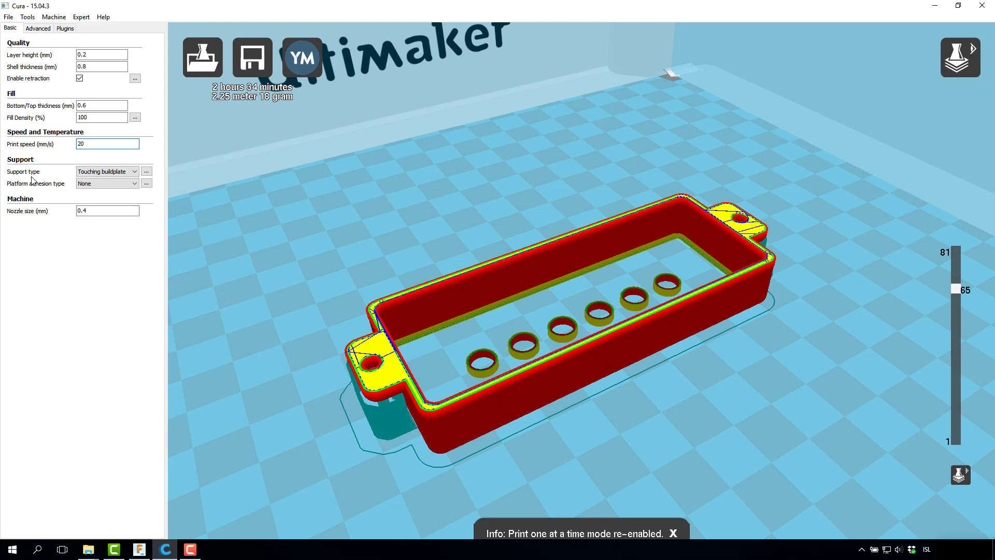
Inspect the support beneath the mounting tab from a low side angle with layers shown up to 72.
{"action": "mouse_move", "coordinate": [347, 433]}
{"action": "right_mouse_down"}
{"action": "mouse_move", "coordinate": [344, 425]}
{"action": "mouse_move", "coordinate": [361, 424]}
{"action": "right_mouse_up"}
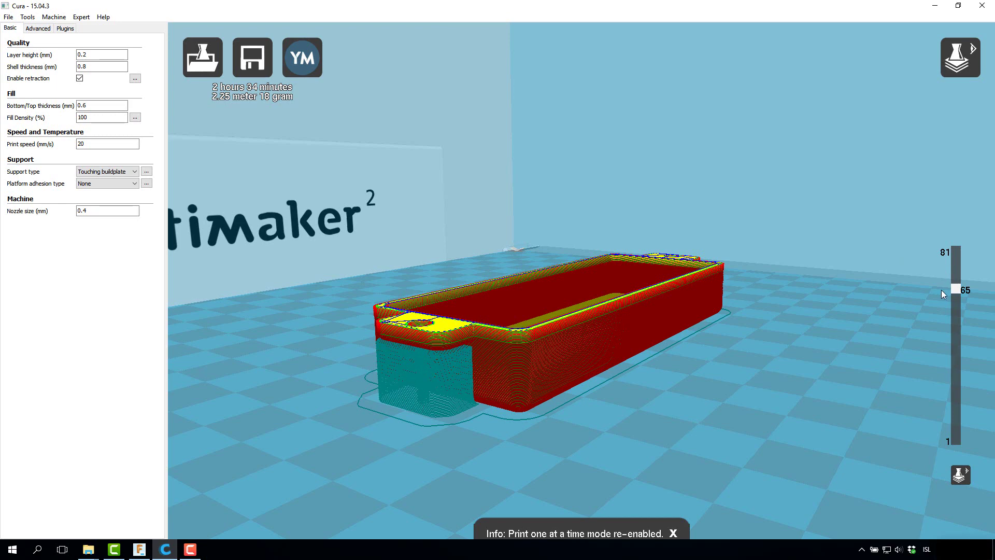
{"action": "left_click_drag", "start_coordinate": [960, 290], "coordinate": [941, 271]}
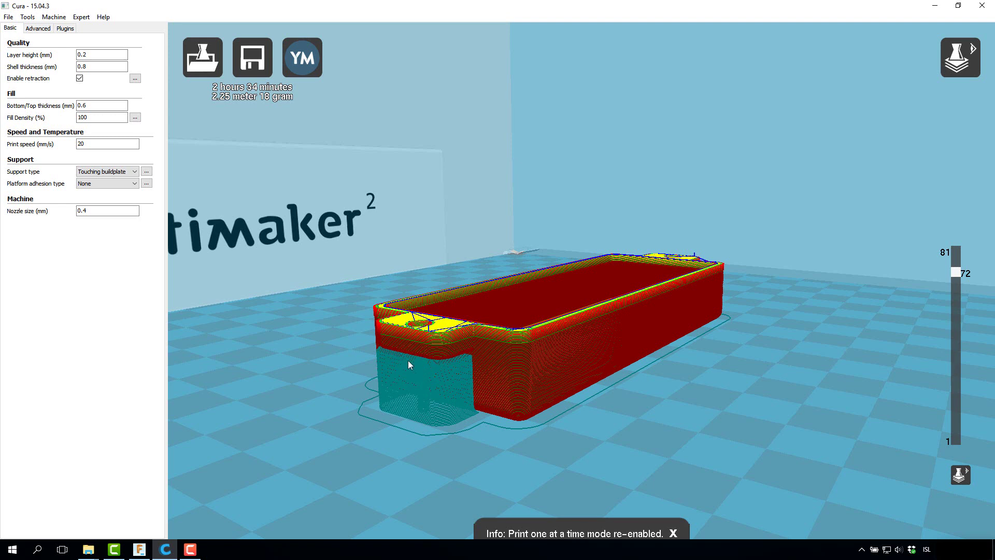
Compare the model with support types None and Touching buildplate, and set the support type to Everywhere.
{"action": "left_click", "coordinate": [134, 172]}
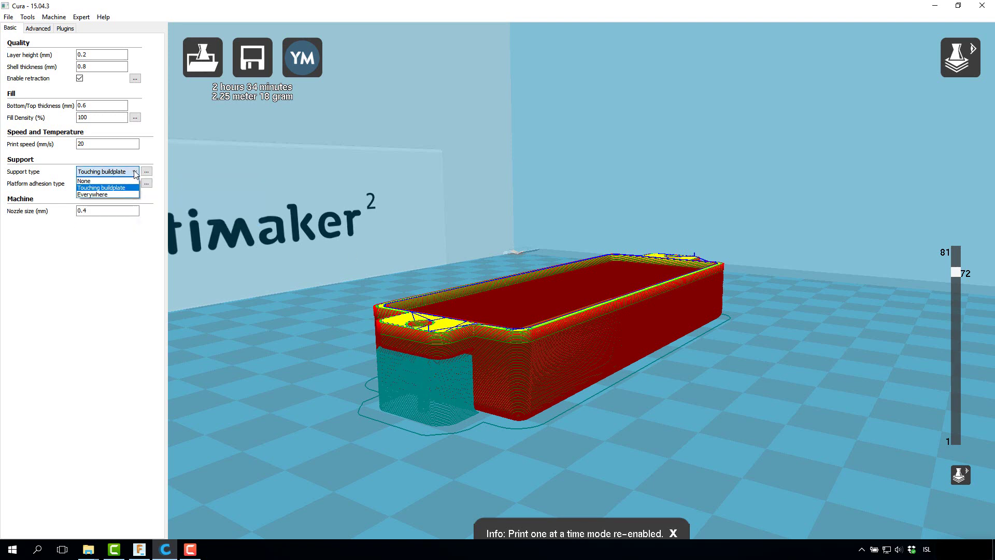
{"action": "left_click", "coordinate": [86, 181]}
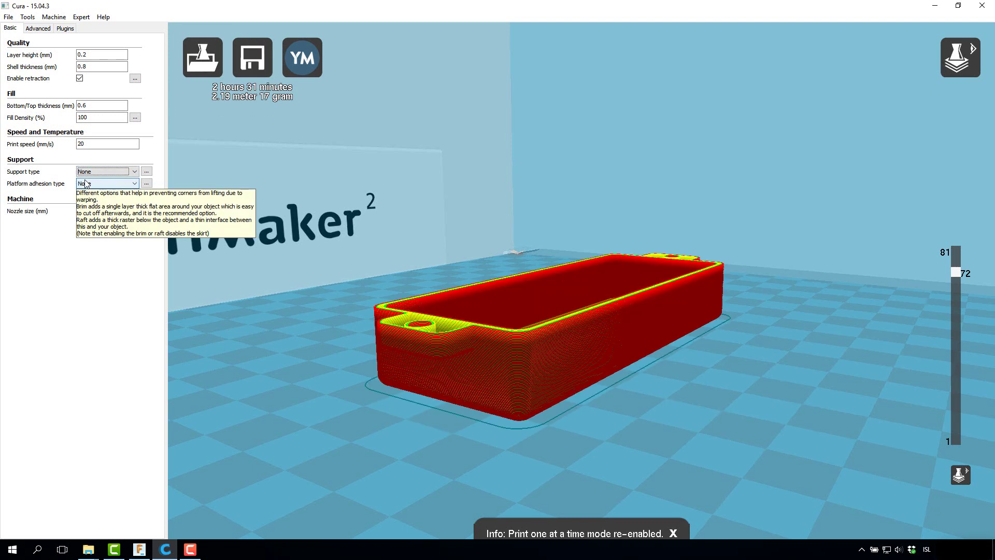
{"action": "left_click", "coordinate": [98, 171]}
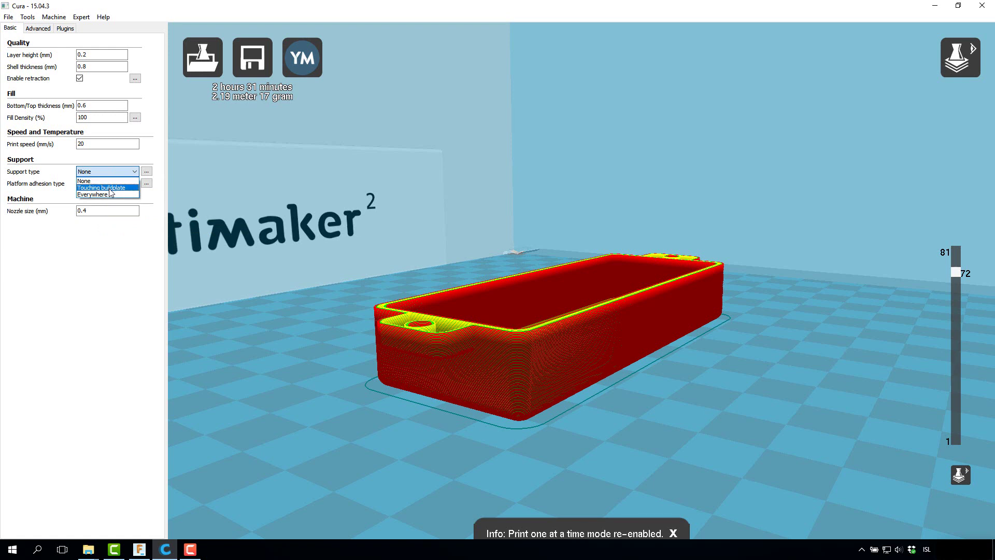
{"action": "left_click", "coordinate": [110, 188]}
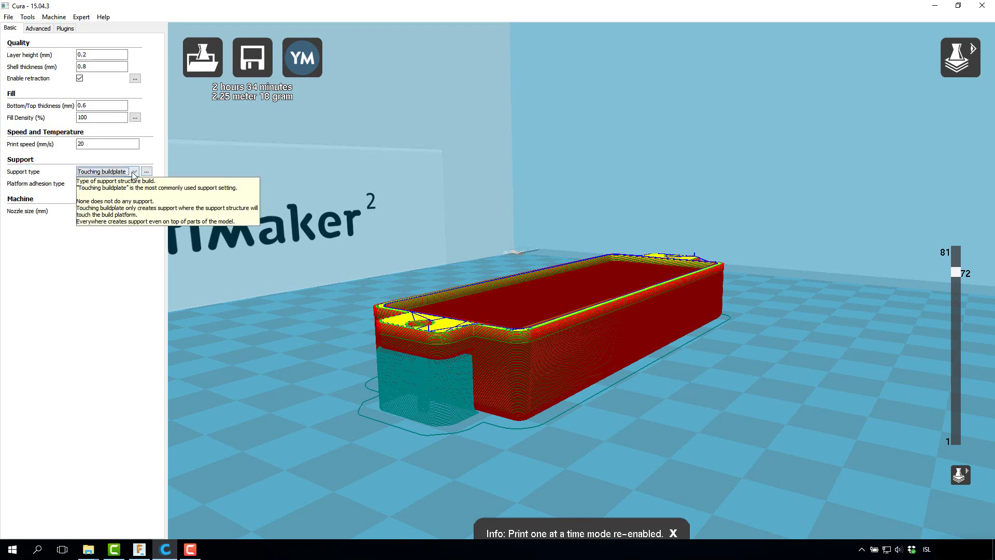
{"action": "left_click", "coordinate": [106, 172]}
{"action": "left_click", "coordinate": [108, 194]}
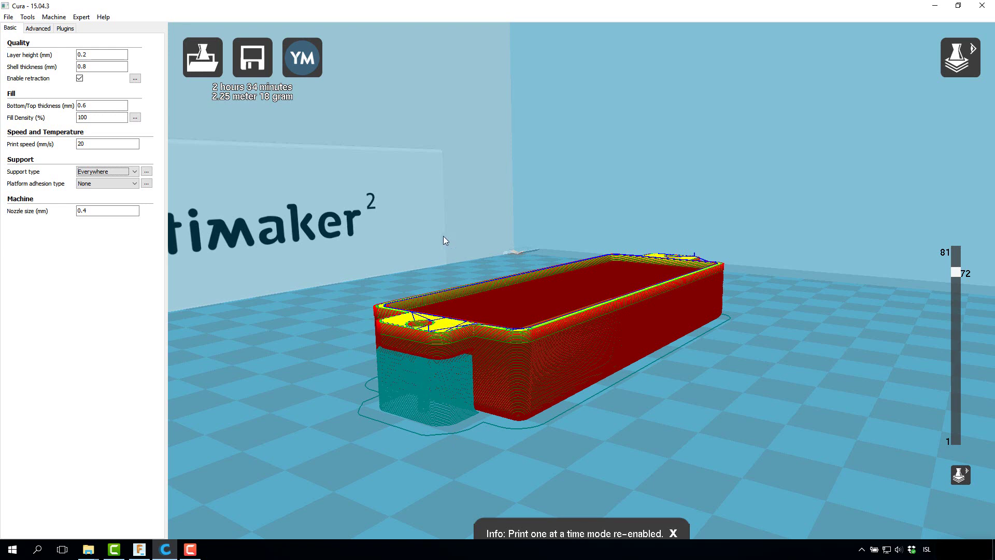
Try Brim as the platform adhesion type, set it to Raft instead, and check the nozzle size setting.
{"action": "left_click", "coordinate": [136, 184]}
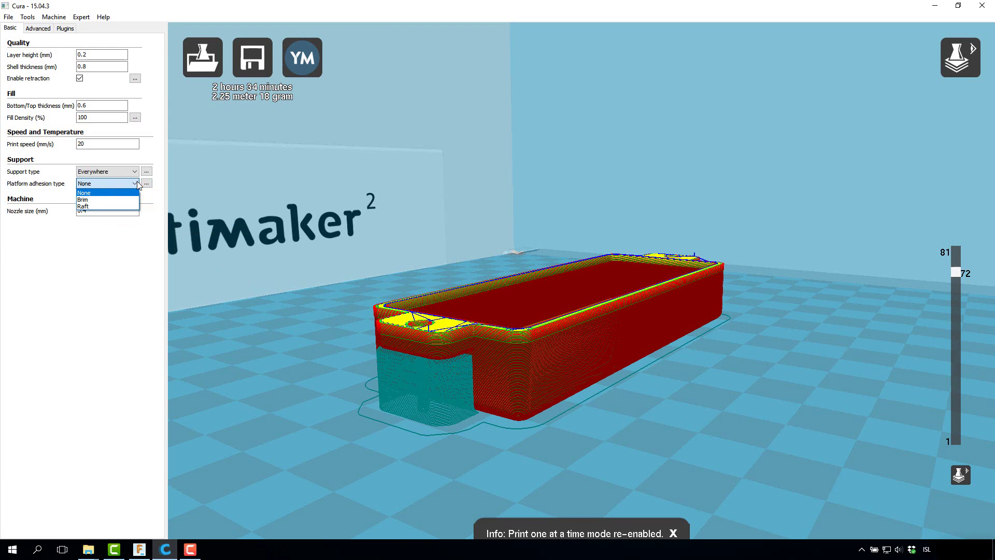
{"action": "left_click", "coordinate": [109, 200]}
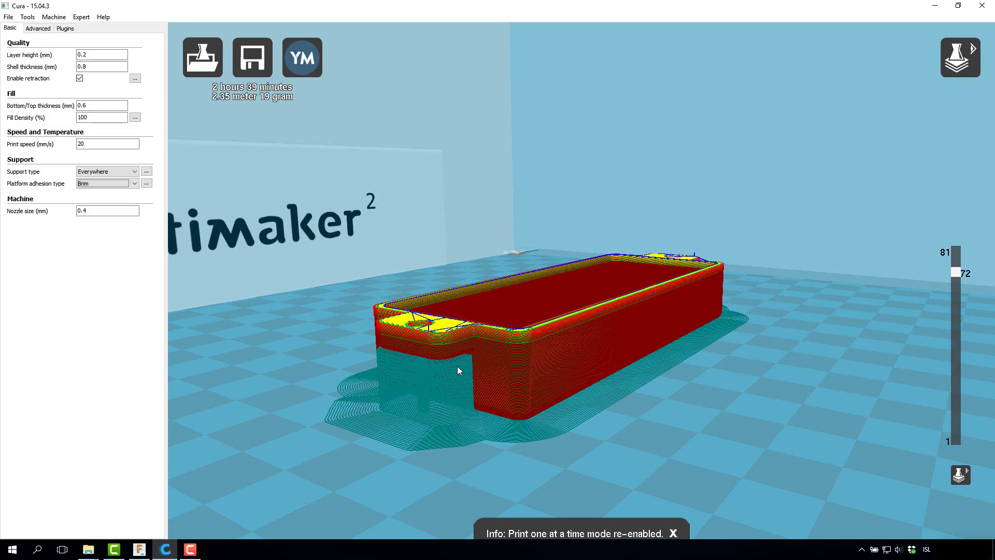
{"action": "left_click", "coordinate": [135, 182]}
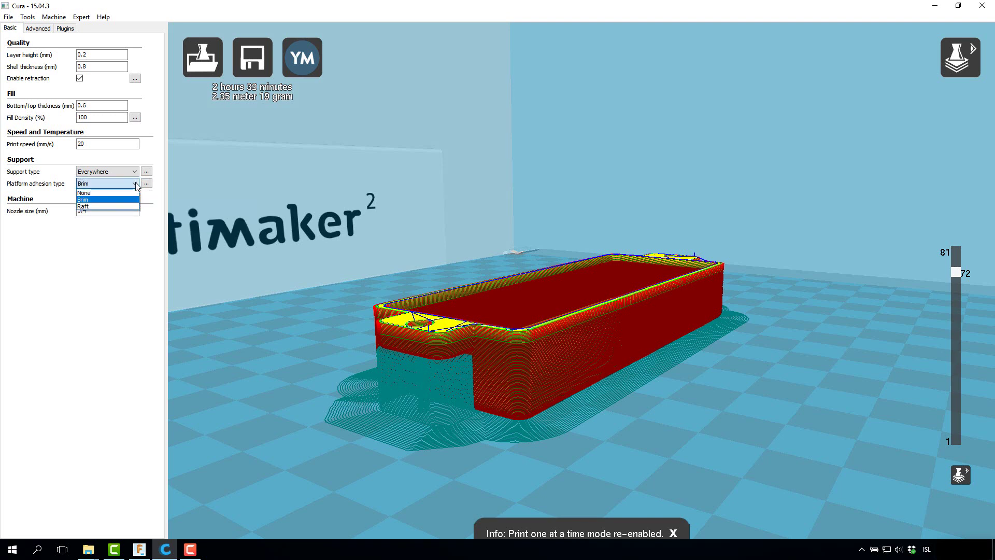
{"action": "left_click", "coordinate": [111, 206]}
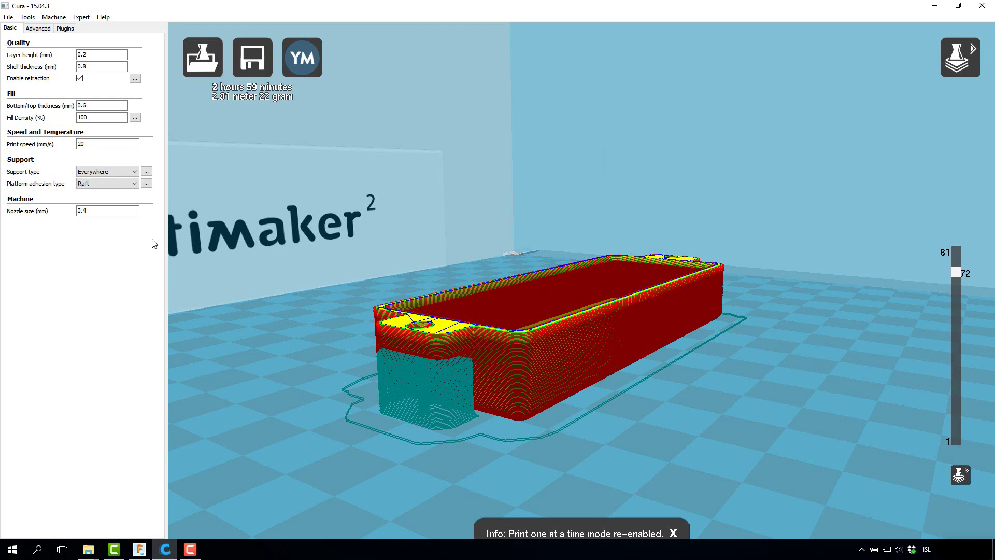
{"action": "left_click", "coordinate": [97, 209]}
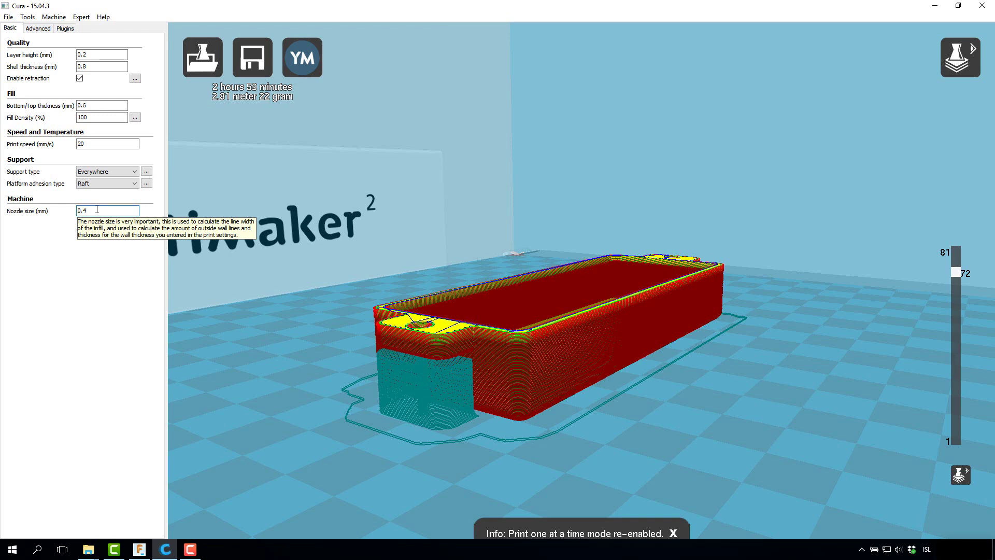
Switch the model display from the layer preview to the Normal view.
{"action": "scroll", "coordinate": [802, 321], "scroll_direction": "down", "scroll_amount": 10}
{"action": "left_click", "coordinate": [973, 61]}
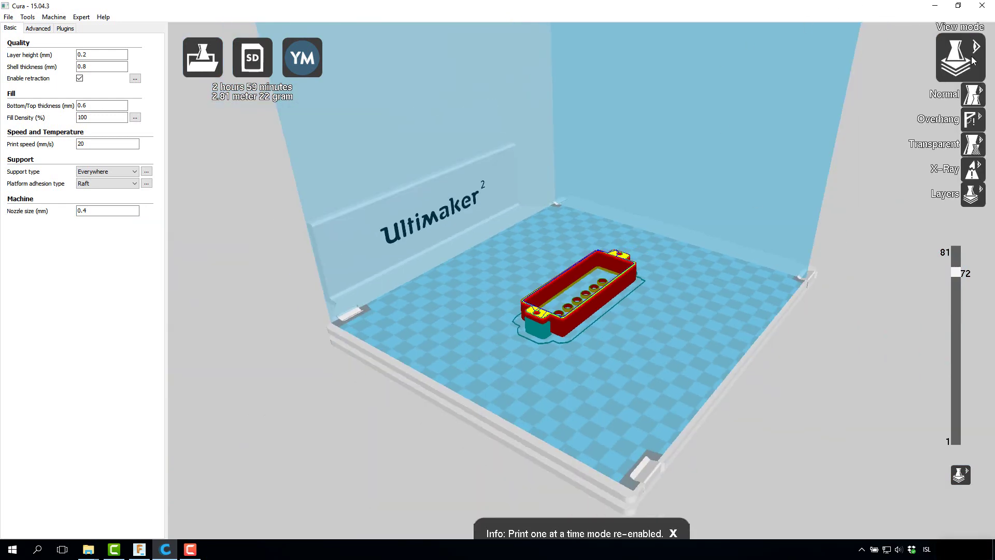
{"action": "left_click", "coordinate": [973, 96]}
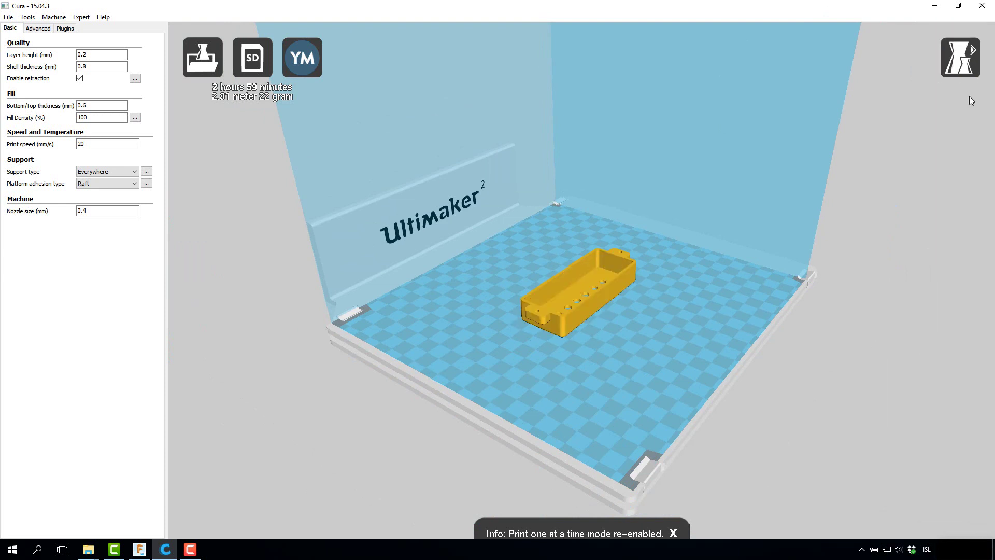
{"action": "scroll", "coordinate": [610, 288], "scroll_direction": "up", "scroll_amount": 5}
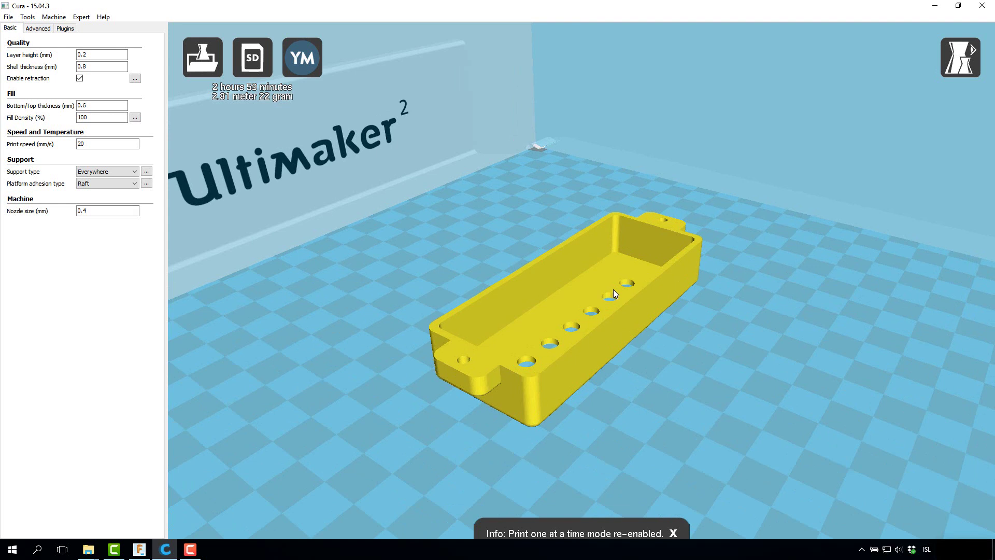
Save the sliced toolpath to the SD card as Hlif.gcode and eject the card.
{"action": "left_click", "coordinate": [264, 63]}
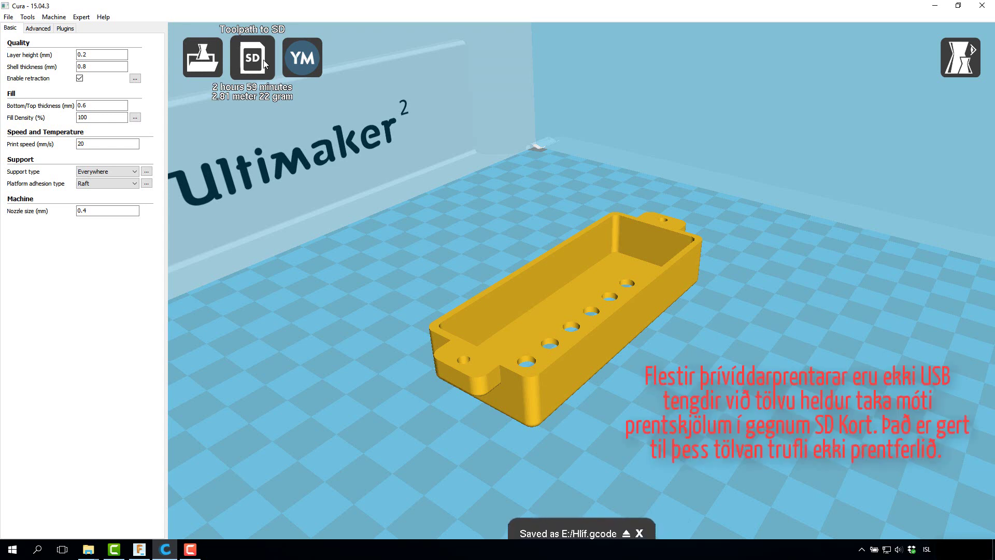
{"action": "left_click", "coordinate": [627, 534]}
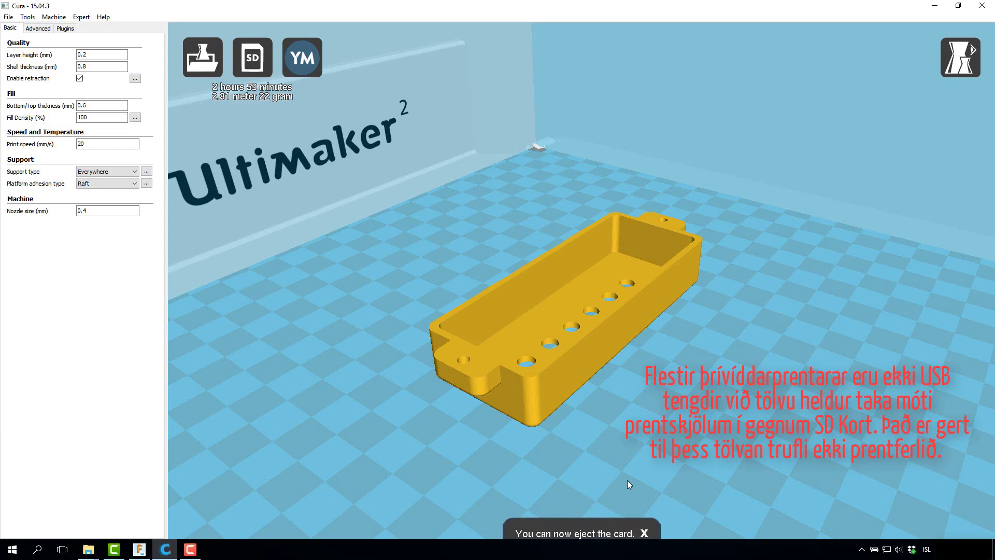
Open the alternative options for saving the toolpath's G-code.
{"action": "right_click", "coordinate": [264, 61]}
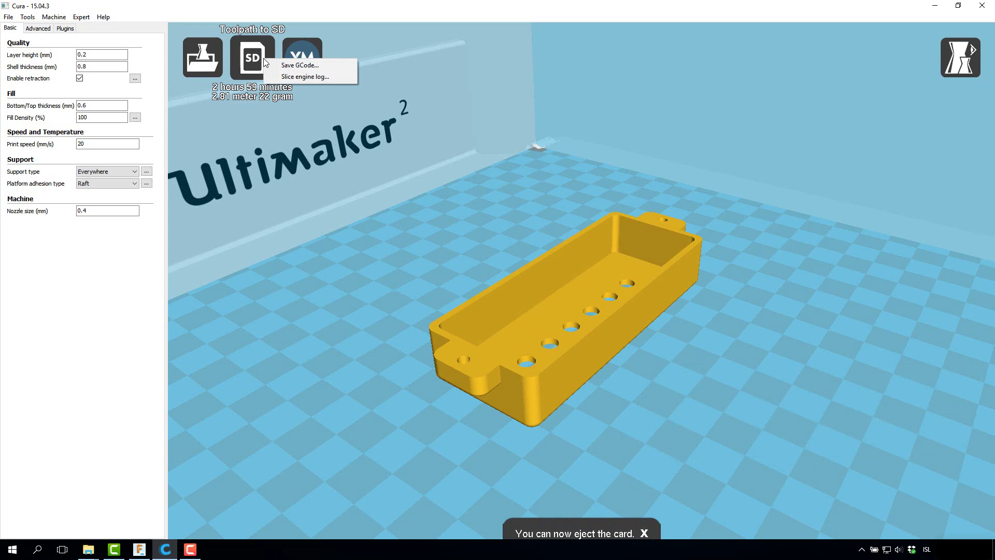